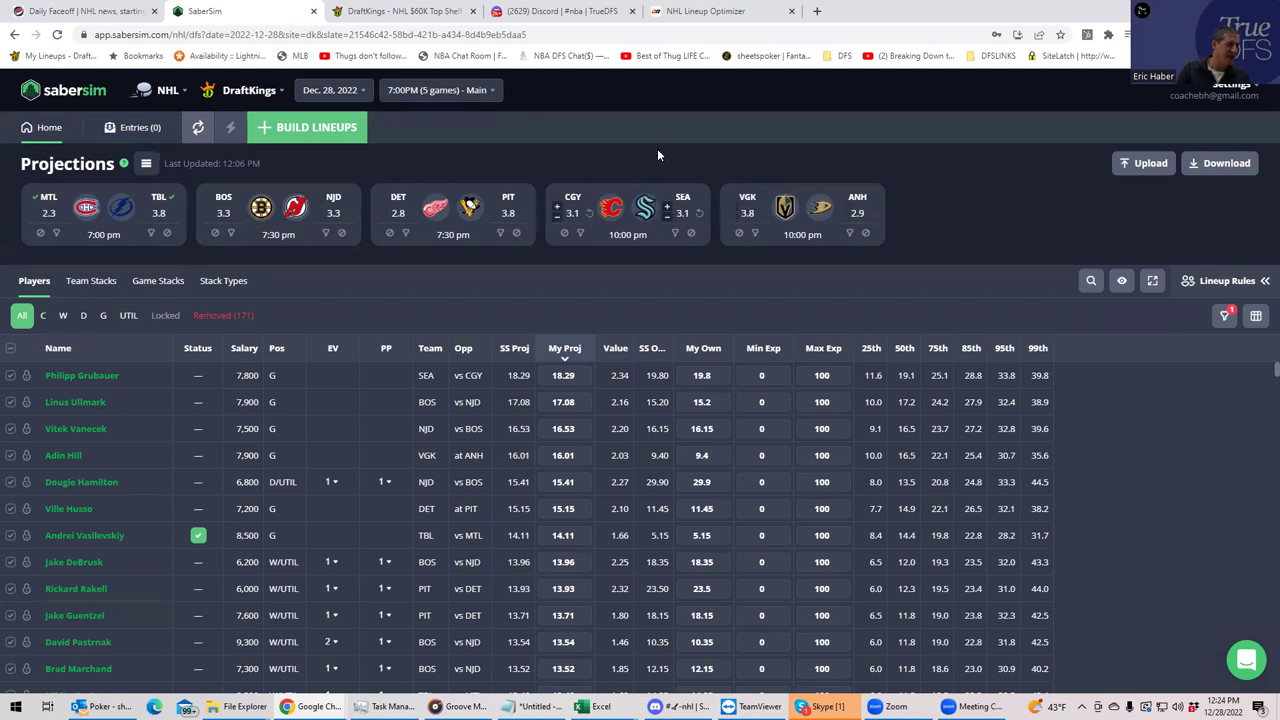
Compare the NHL slate's implied team goals on Daily Faceoff, SaberSim and the DailyRoto lineup optimizer
click(89, 14)
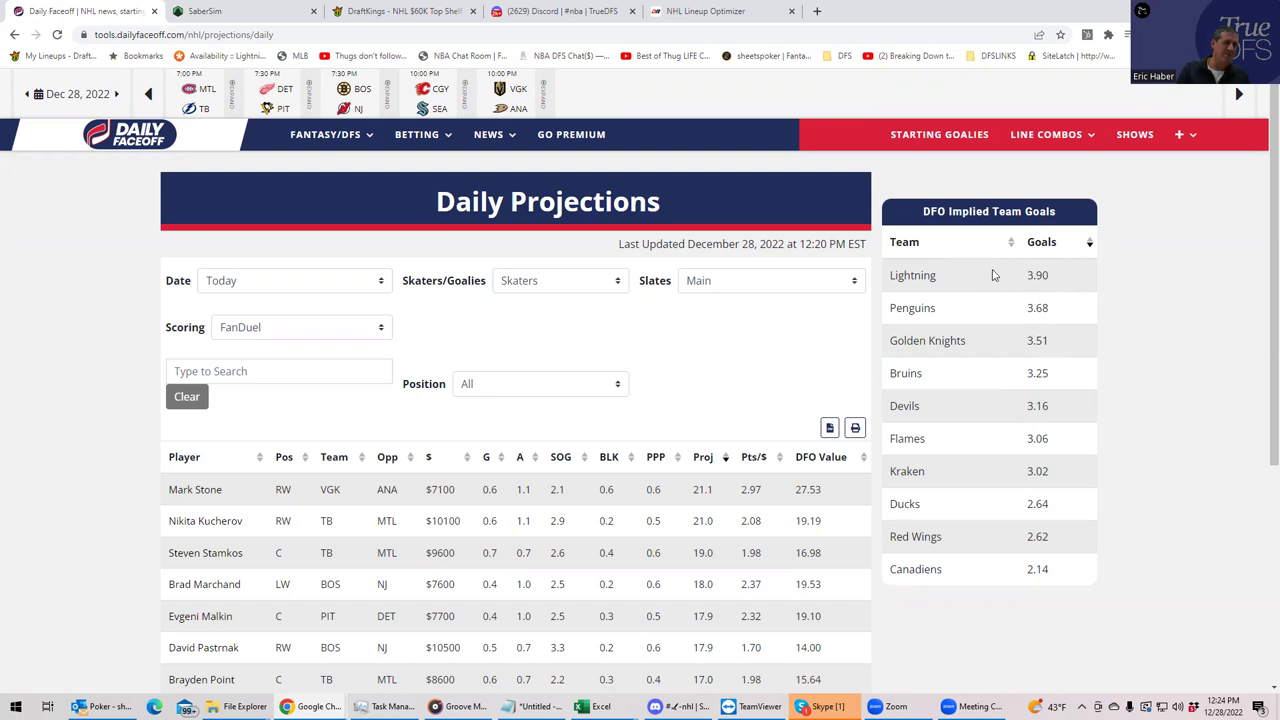
click(275, 12)
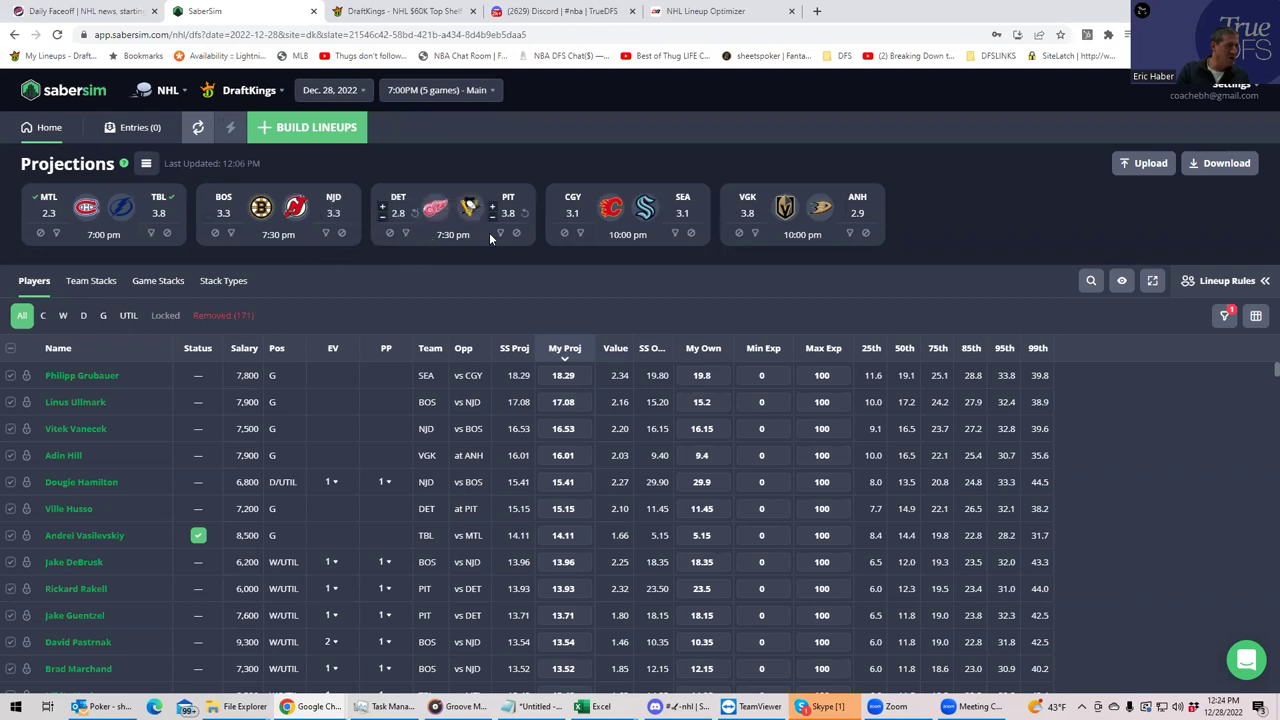
click(669, 13)
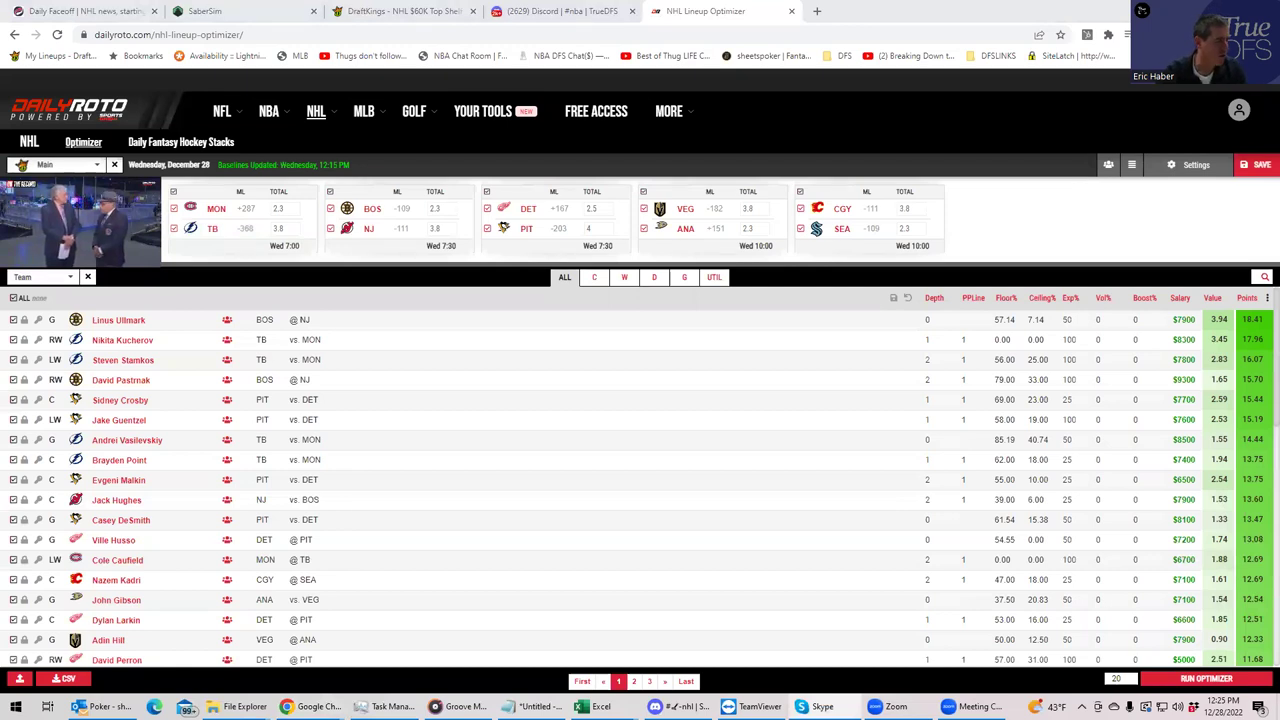
Switch to the NHLDK_Proj workbook in Excel and review the top players' teams against their Sheets Value Score
right_click(590, 706)
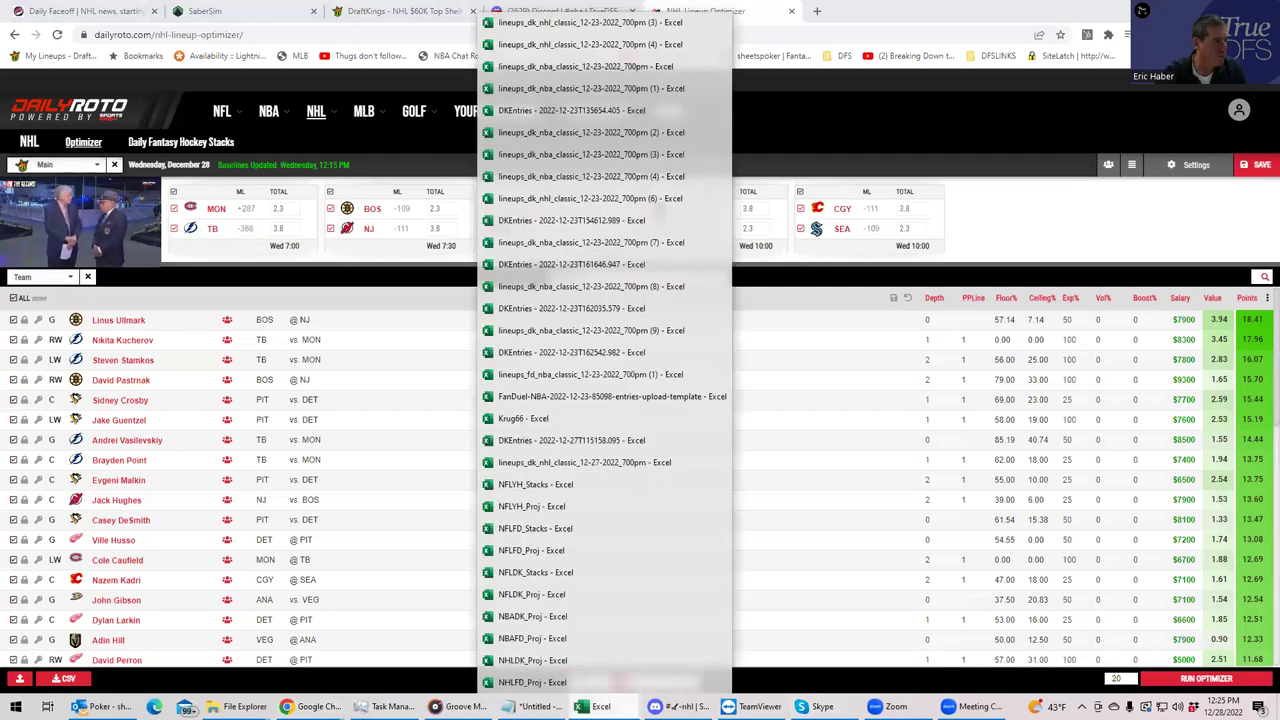
click(548, 660)
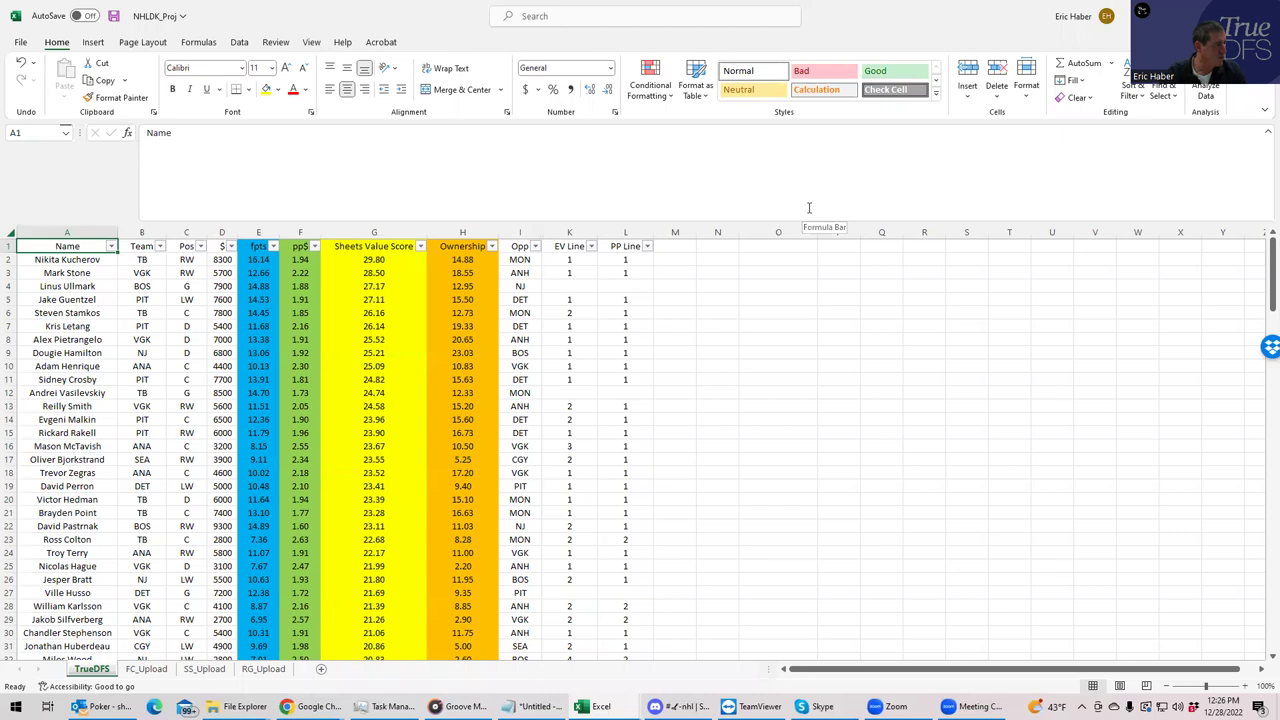
click(140, 286)
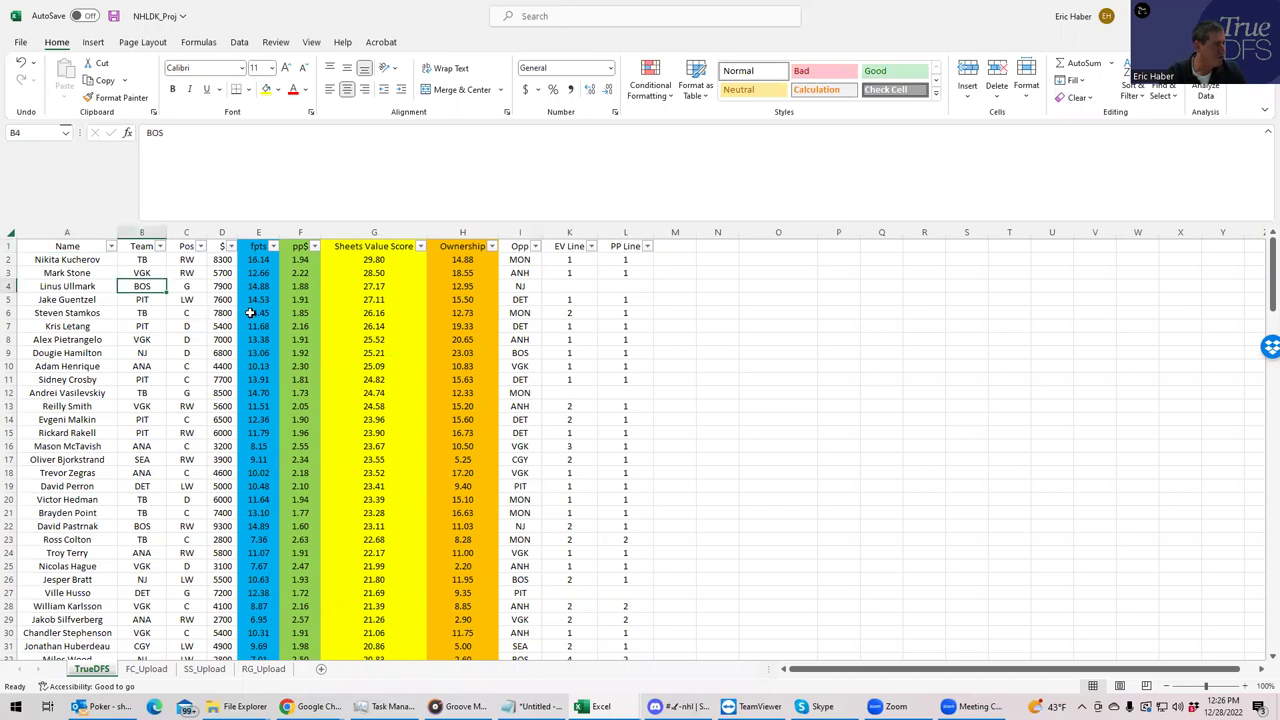
click(373, 287)
click(367, 313)
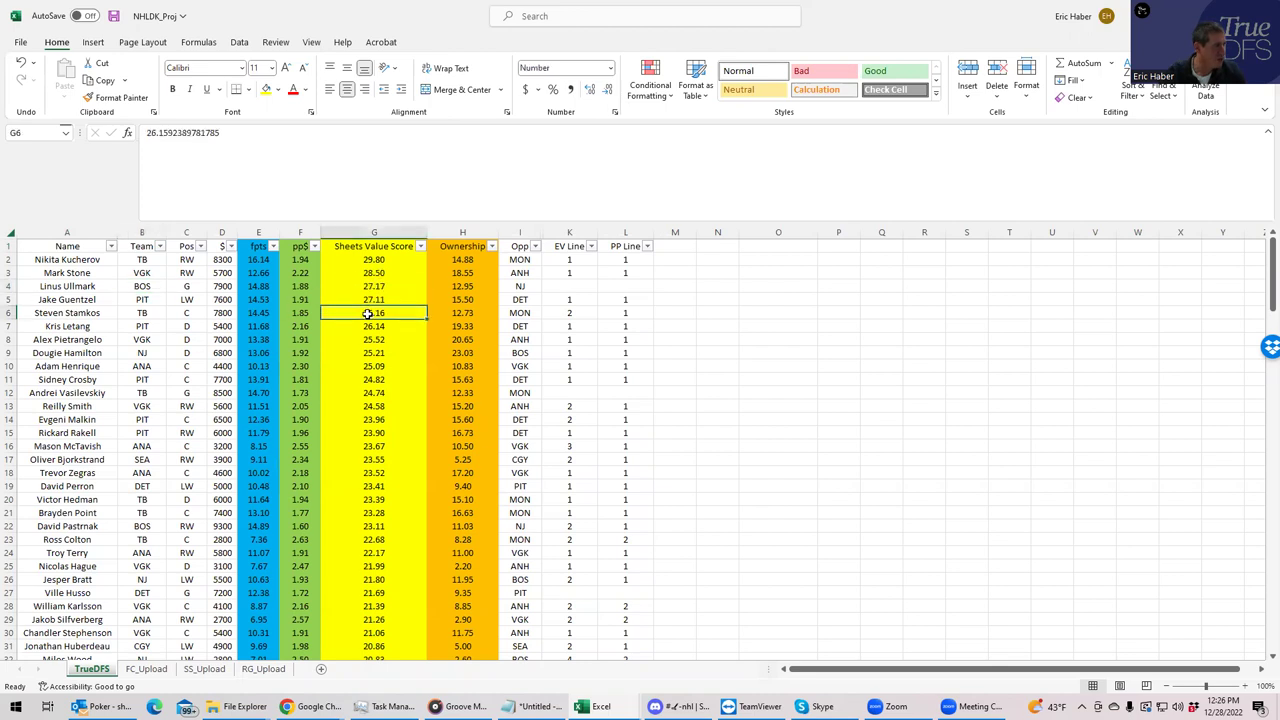
drag(140, 261, 148, 620)
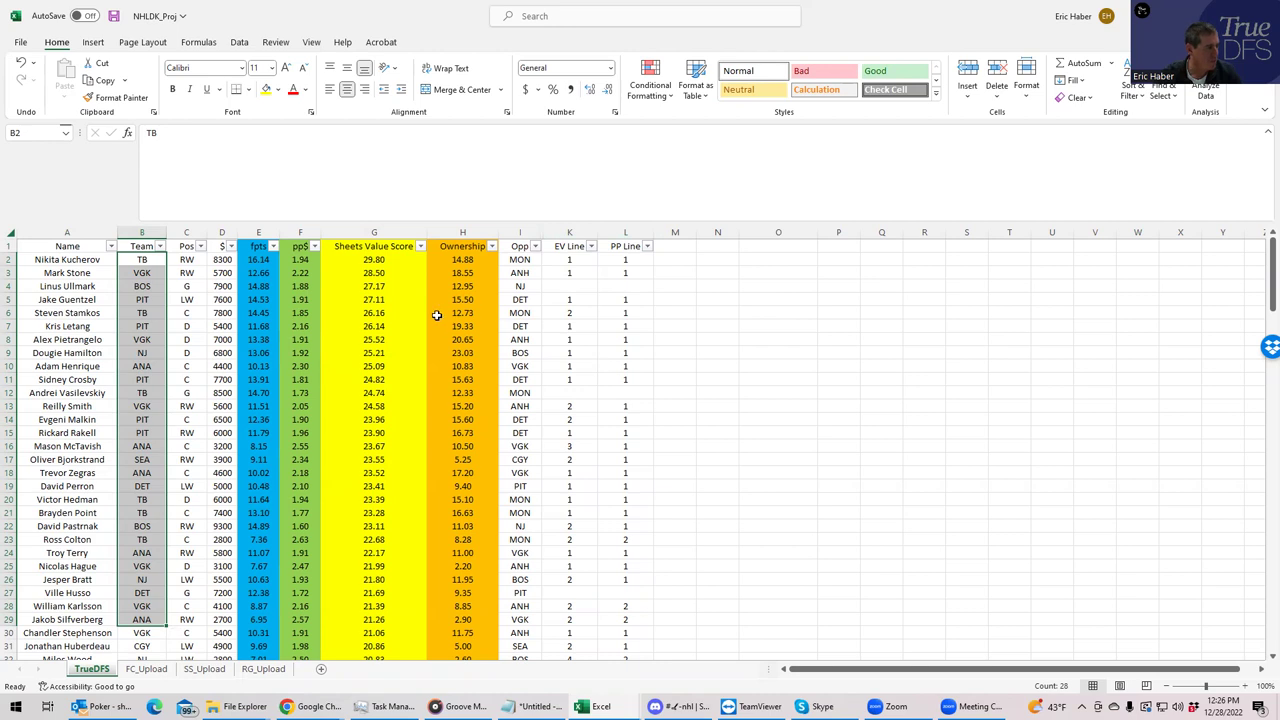
click(375, 268)
click(374, 260)
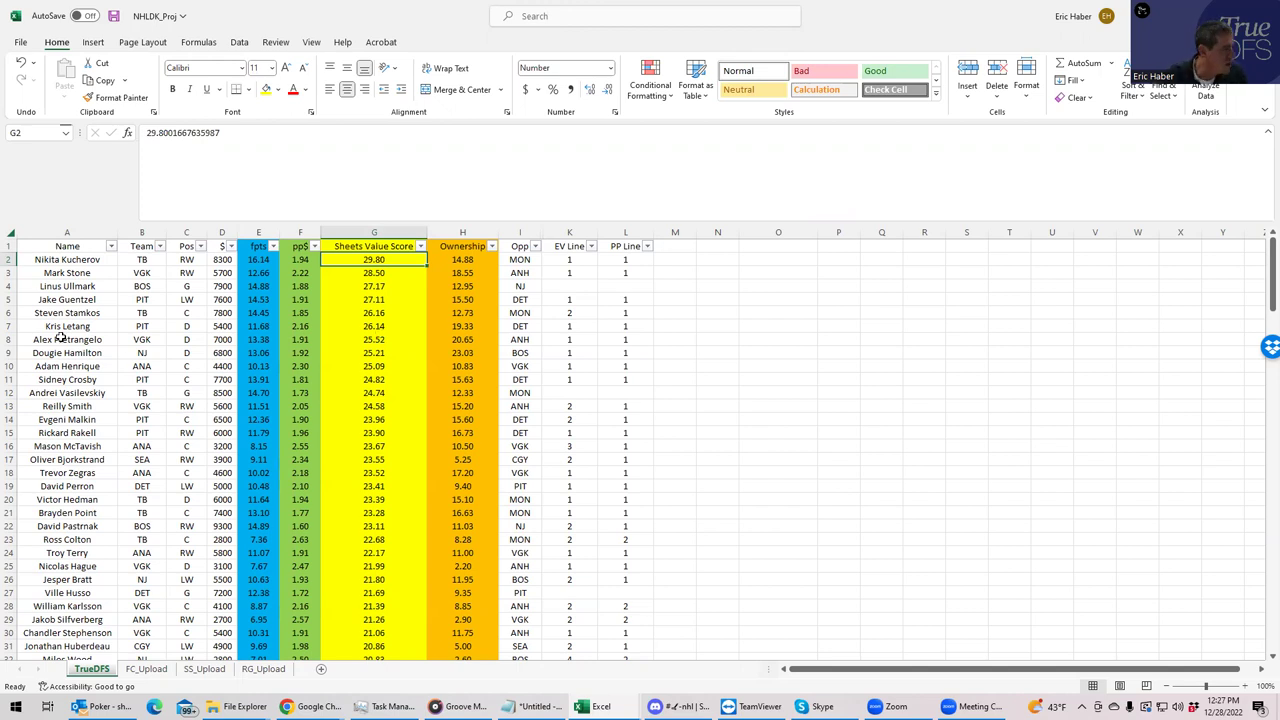
Examine the Tampa Bay and Vegas players ranked highest on the TrueDFS sheet as possible stacks
click(136, 260)
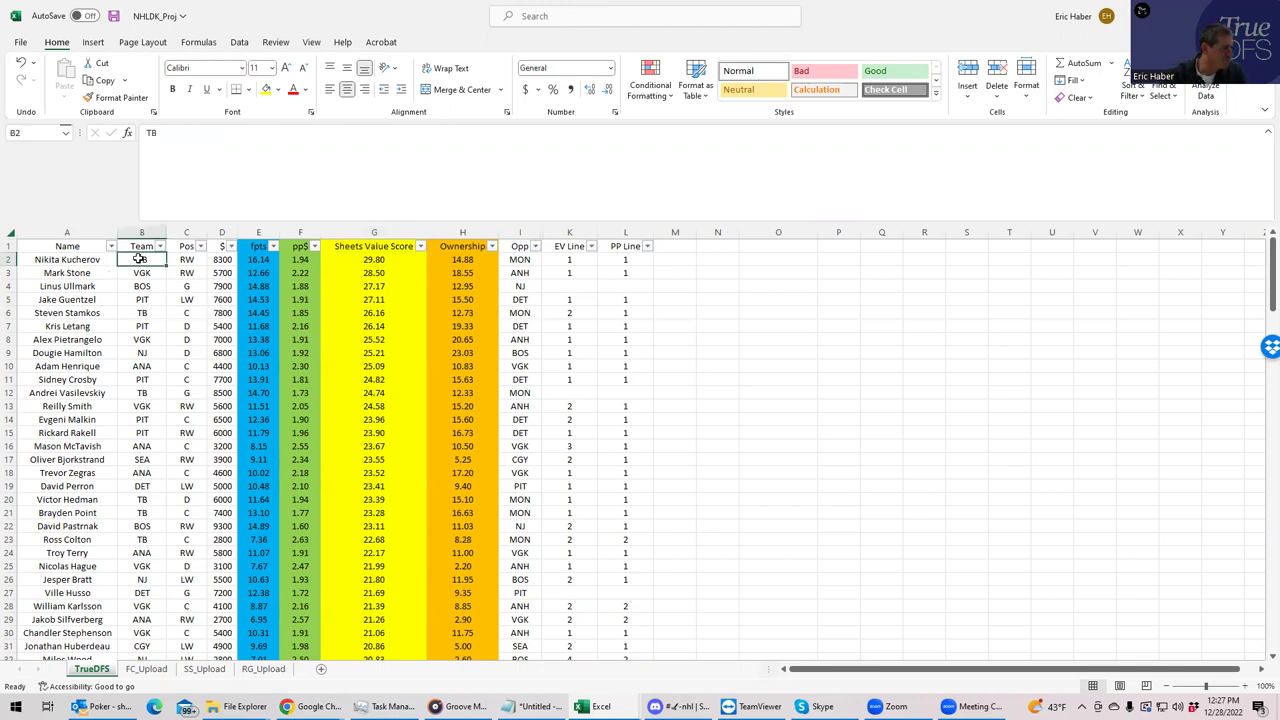
click(145, 313)
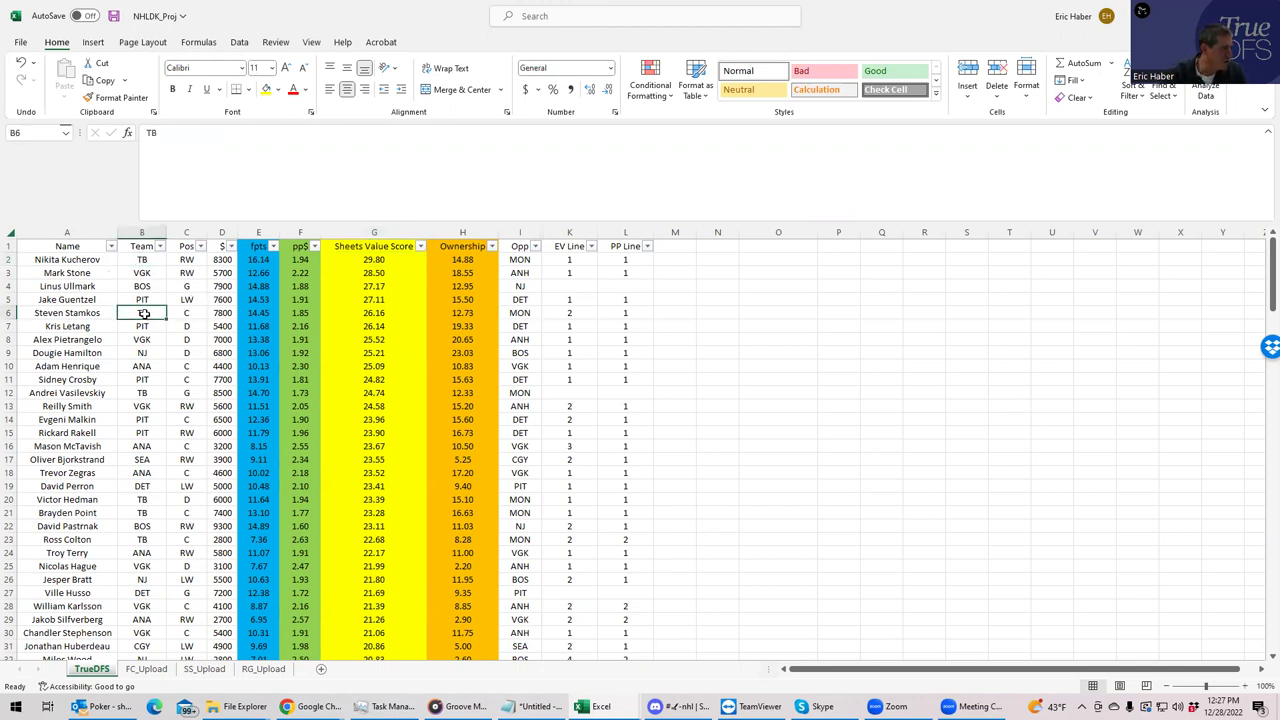
click(142, 260)
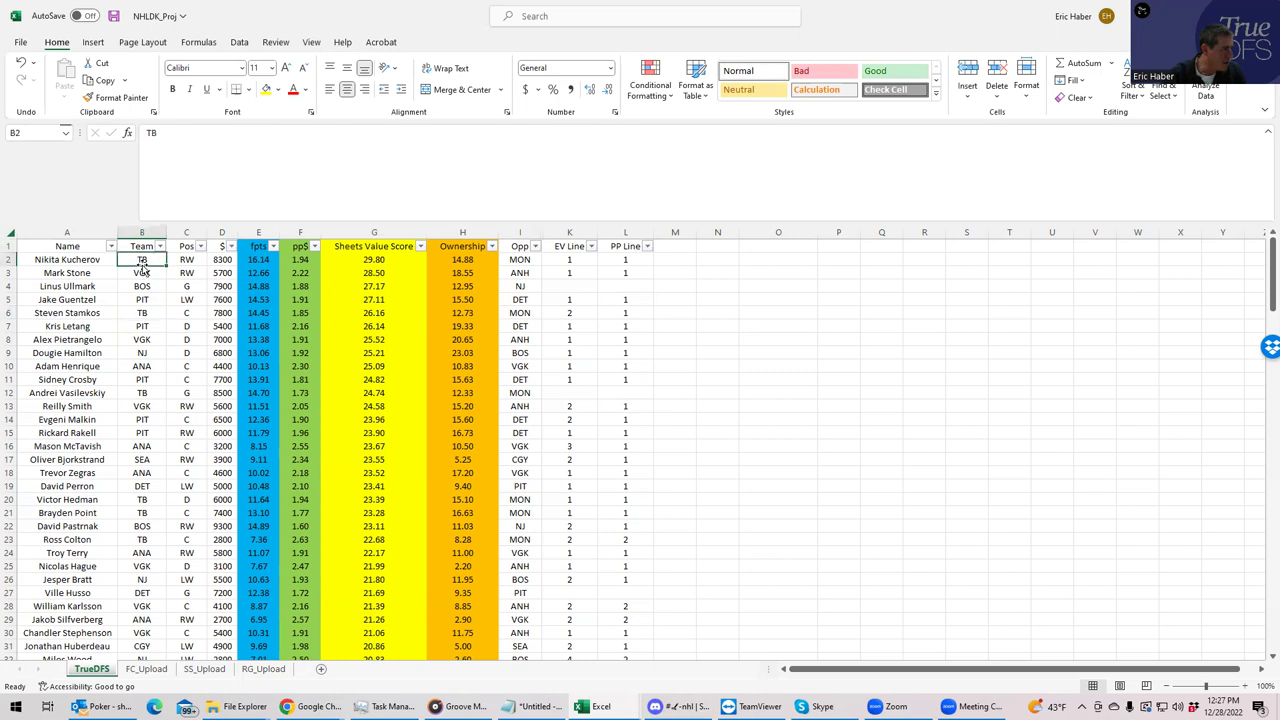
click(143, 306)
click(147, 258)
click(147, 310)
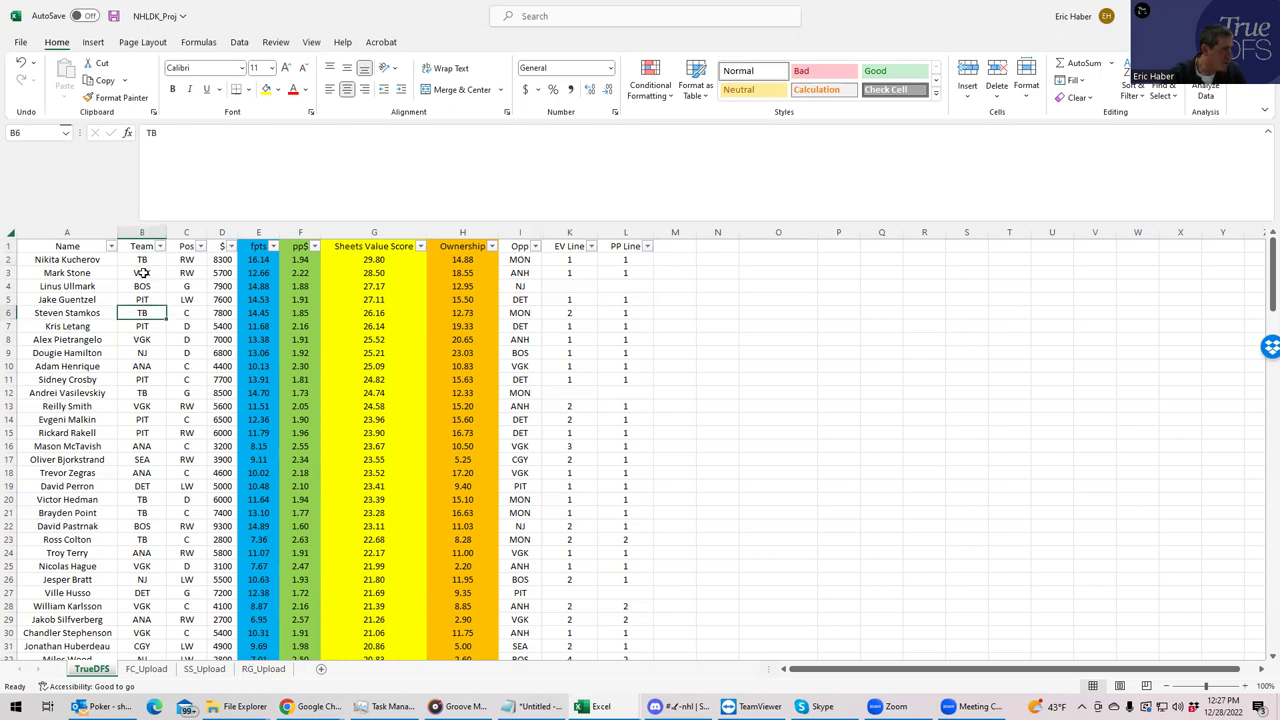
click(143, 272)
click(142, 340)
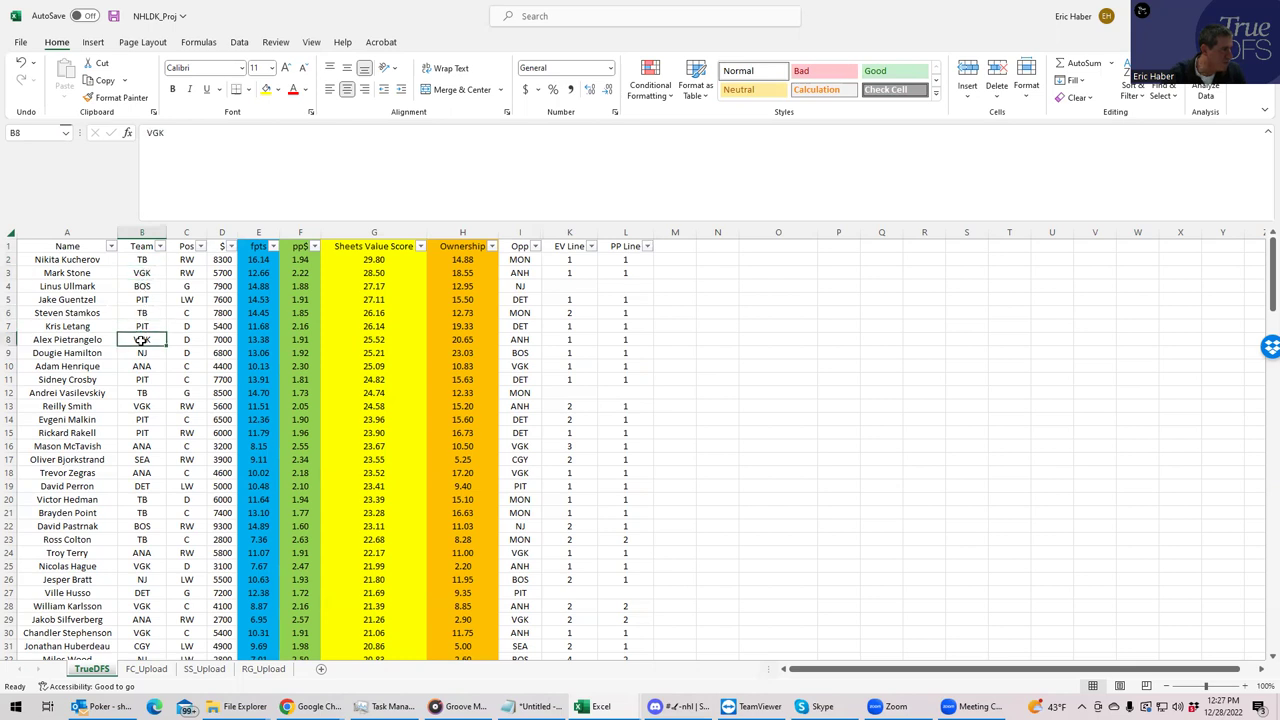
click(141, 404)
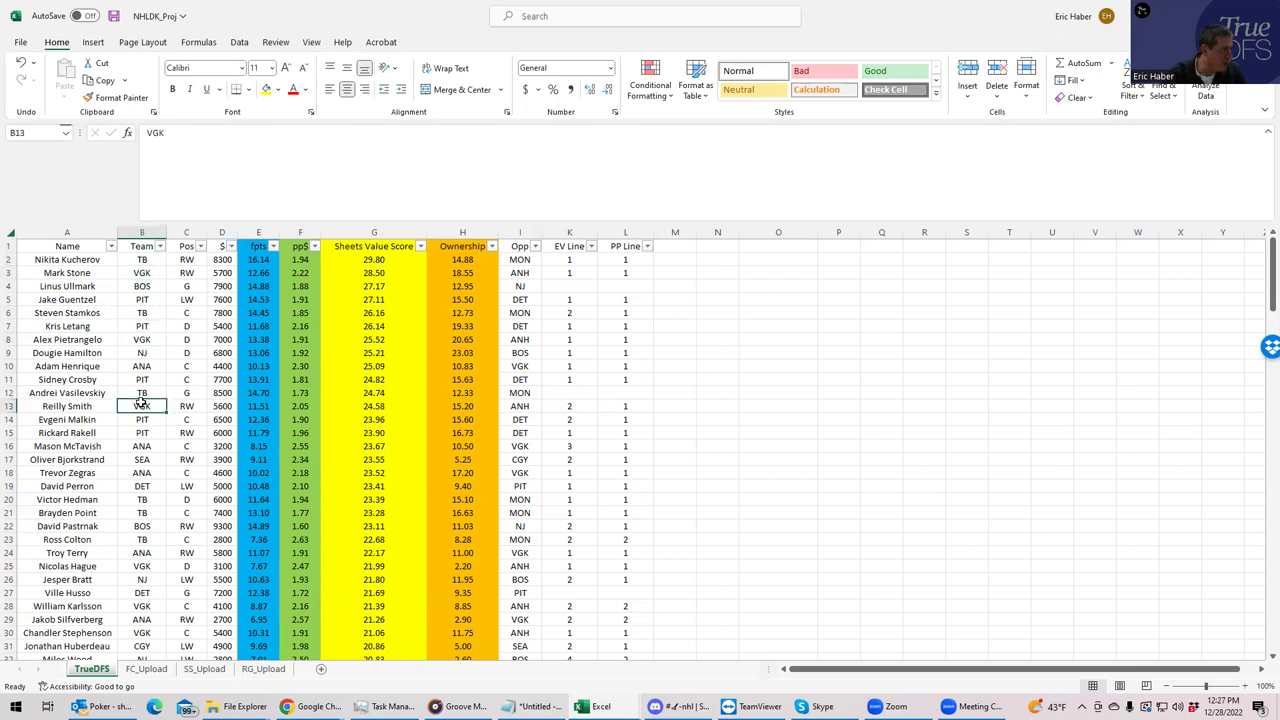
click(136, 339)
click(143, 274)
click(141, 342)
Review the top-ranked Pittsburgh players on the TrueDFS sheet, including Crosby's position and Rakell's salary
click(138, 381)
click(142, 262)
click(141, 314)
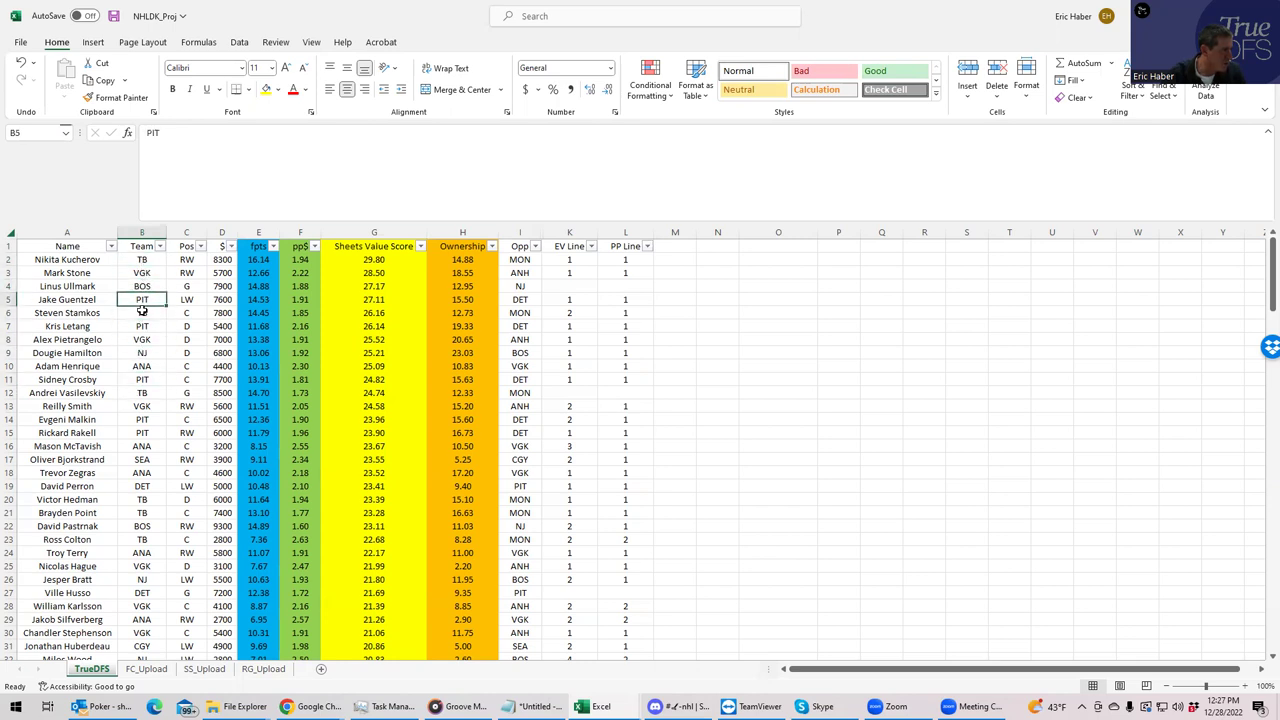
click(149, 327)
click(145, 352)
click(141, 378)
click(190, 377)
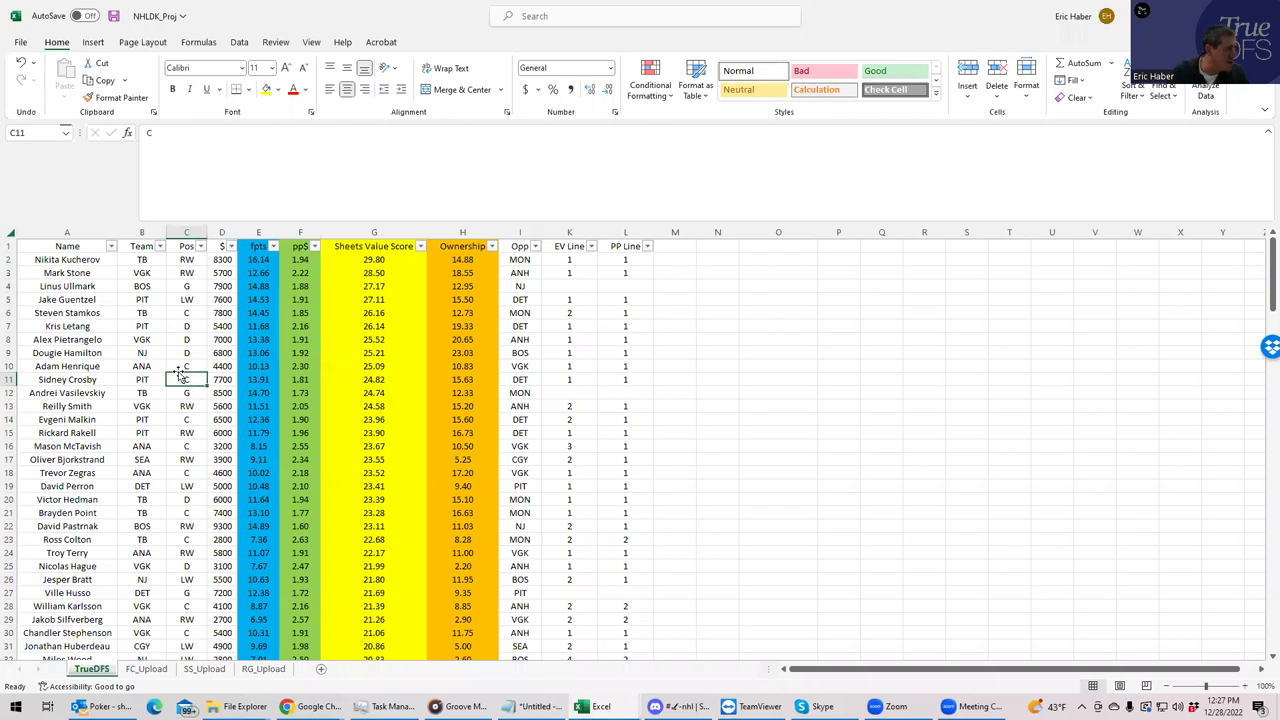
click(224, 433)
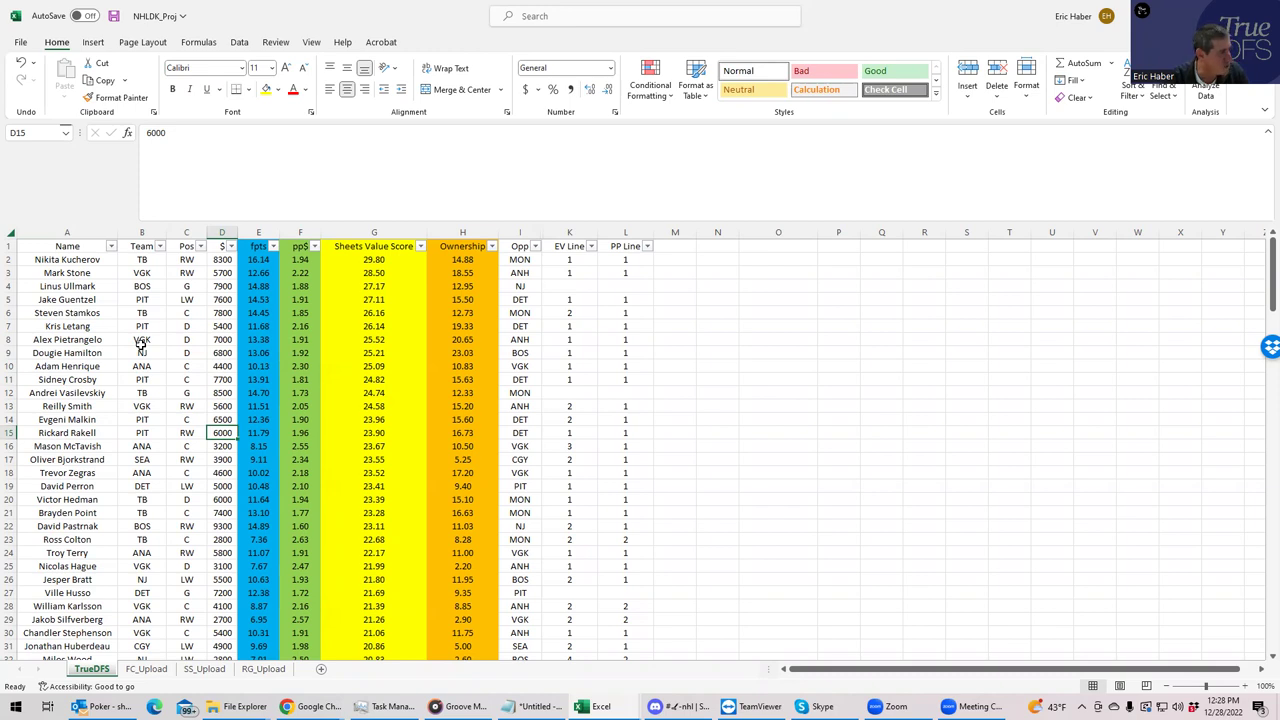
Compare the Pittsburgh stack of Guentzel, Crosby, Malkin and Rakell with Vegas's Stone, Pietrangelo and Smith
click(147, 299)
click(144, 379)
click(143, 418)
click(145, 432)
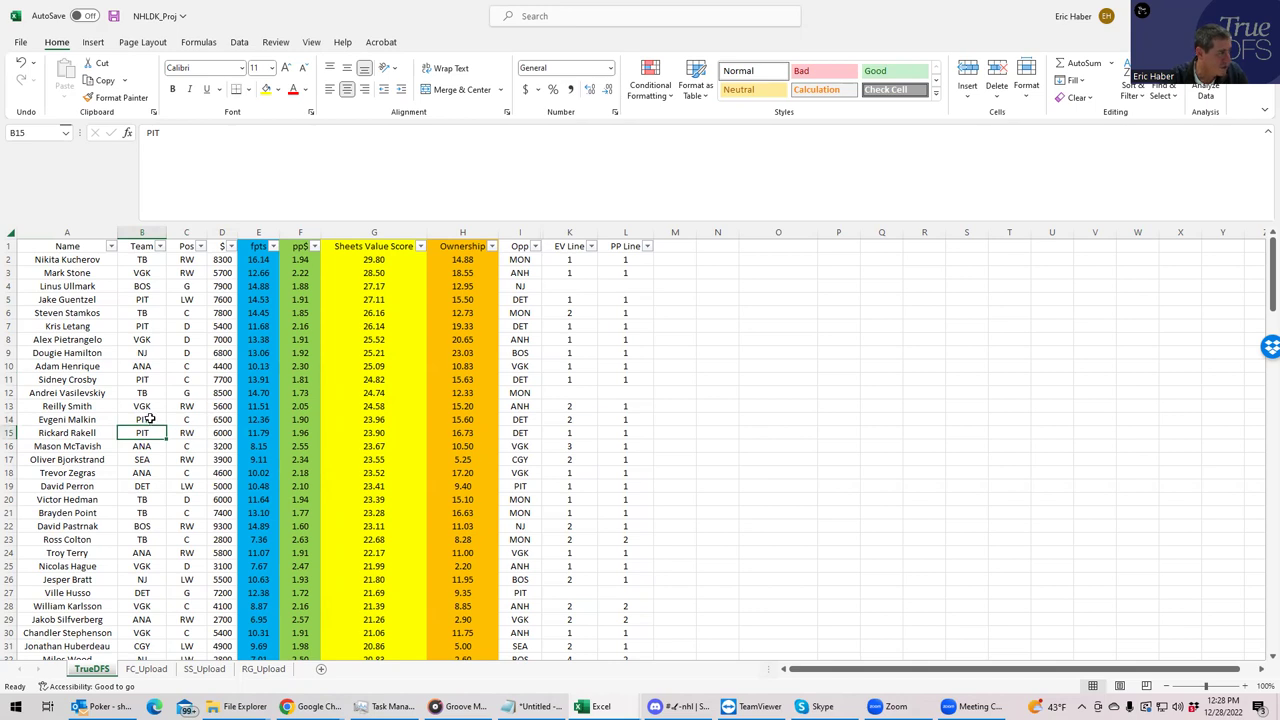
click(148, 416)
click(143, 273)
click(147, 340)
click(148, 405)
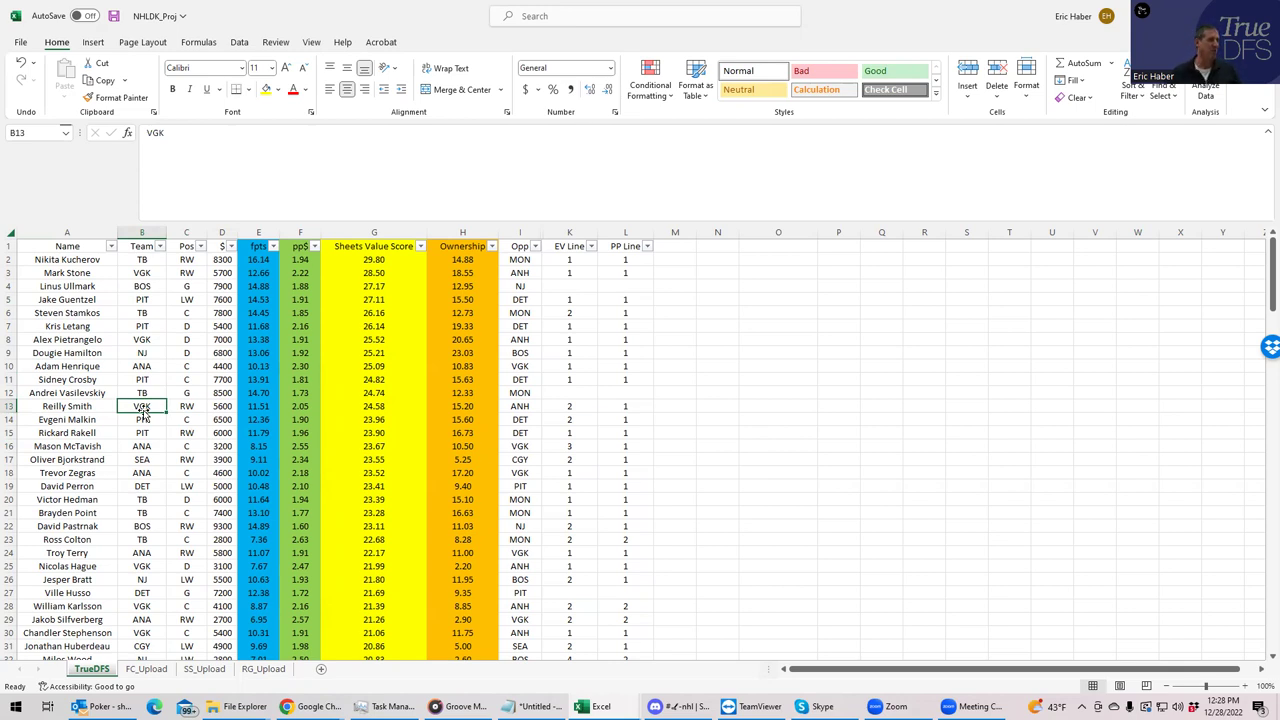
Compare the salaries of goalies Ullmark, Vasilevskiy and Husso, and check Ullmark's Sheets Value Score
click(222, 285)
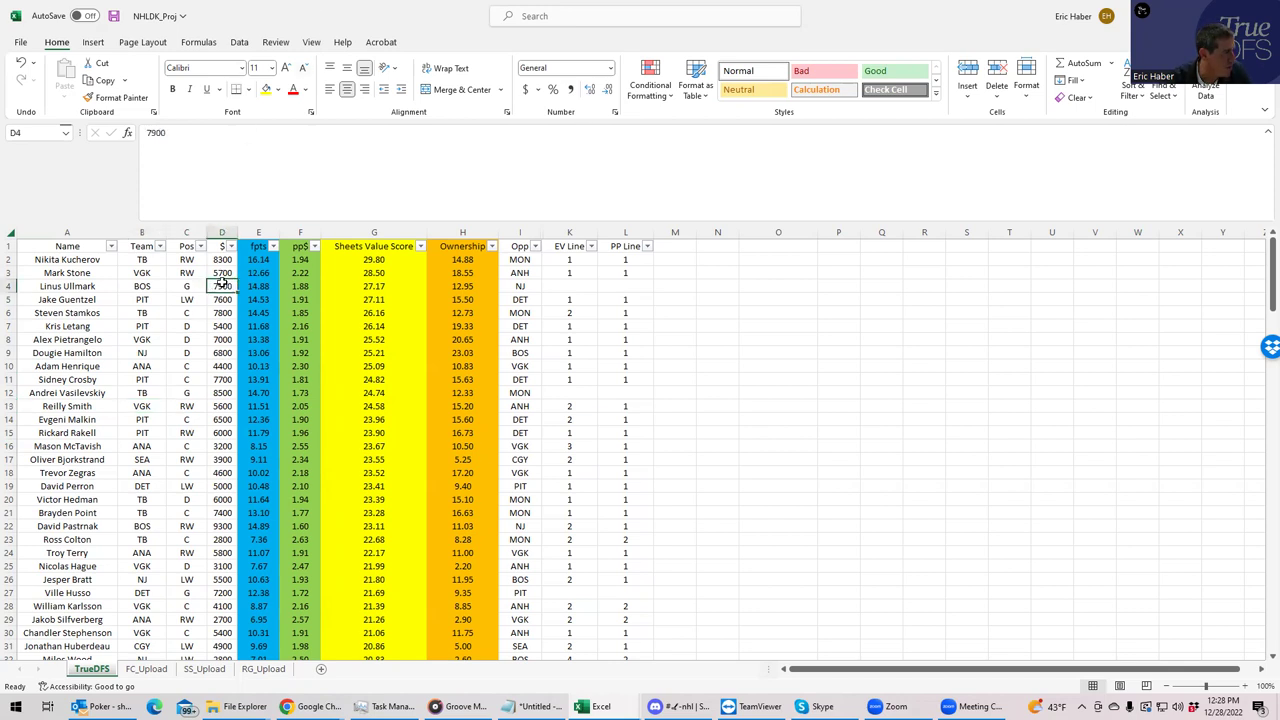
click(367, 285)
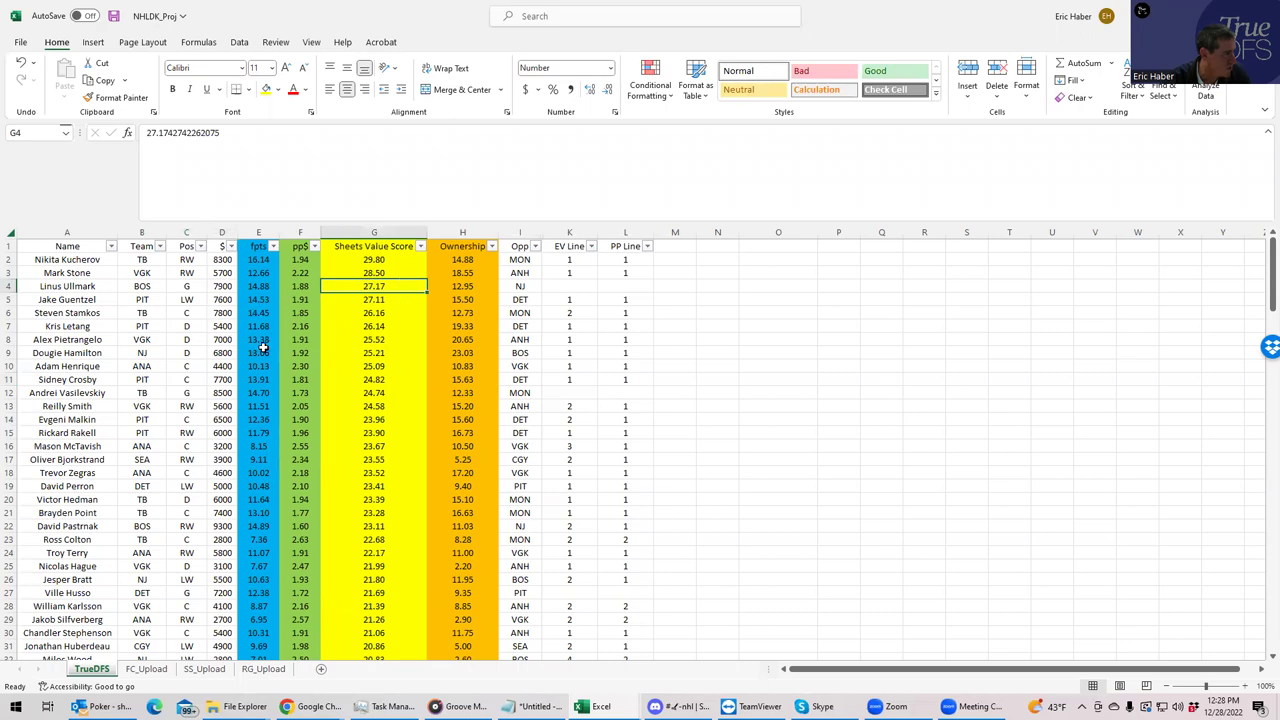
click(220, 392)
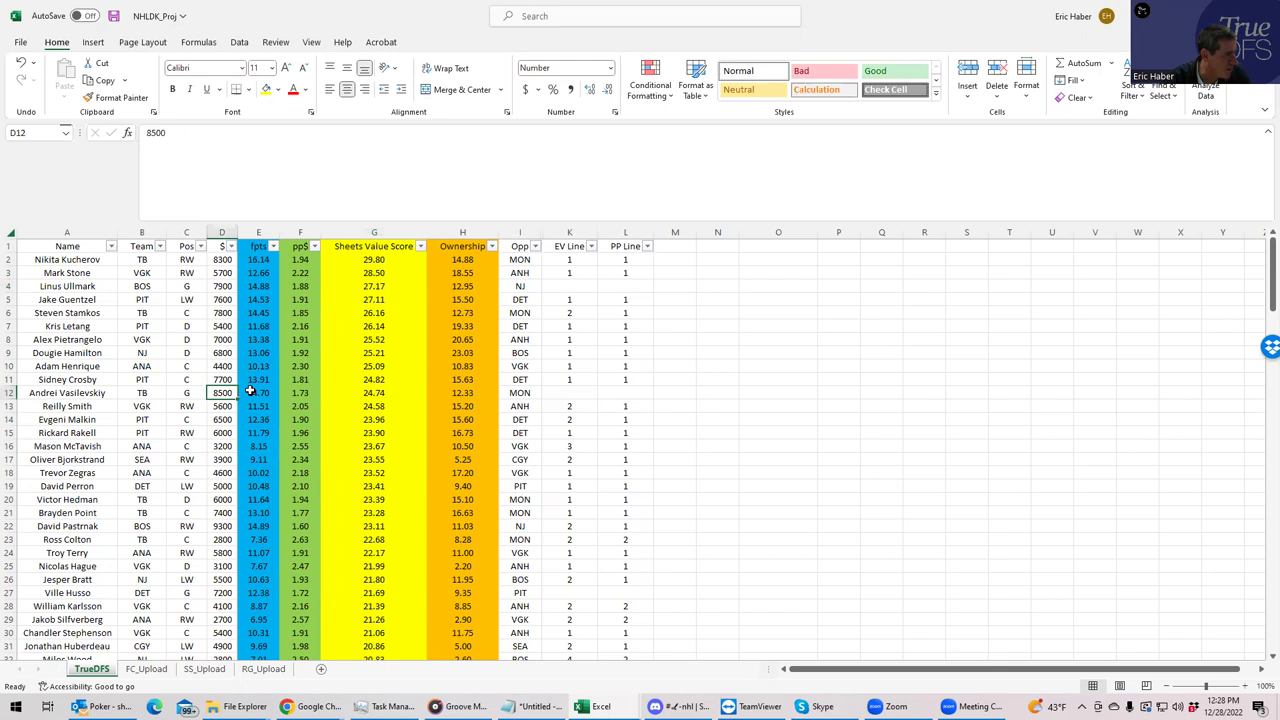
click(224, 592)
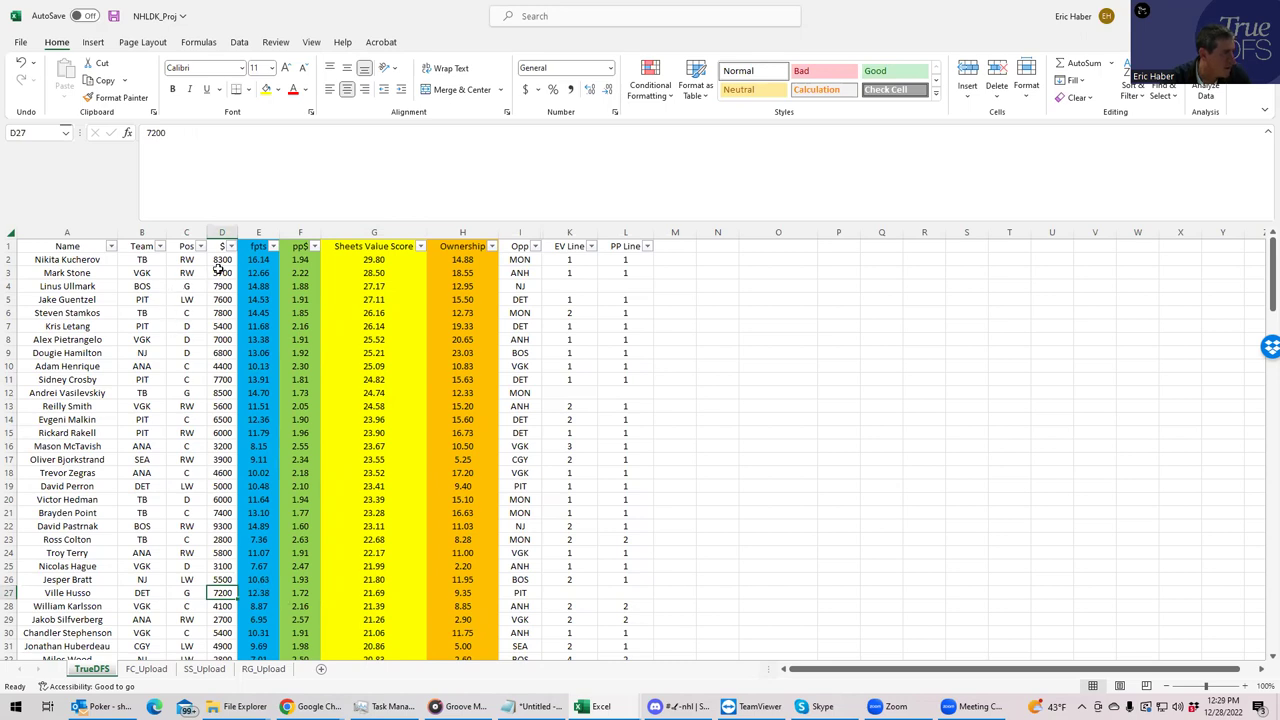
click(221, 287)
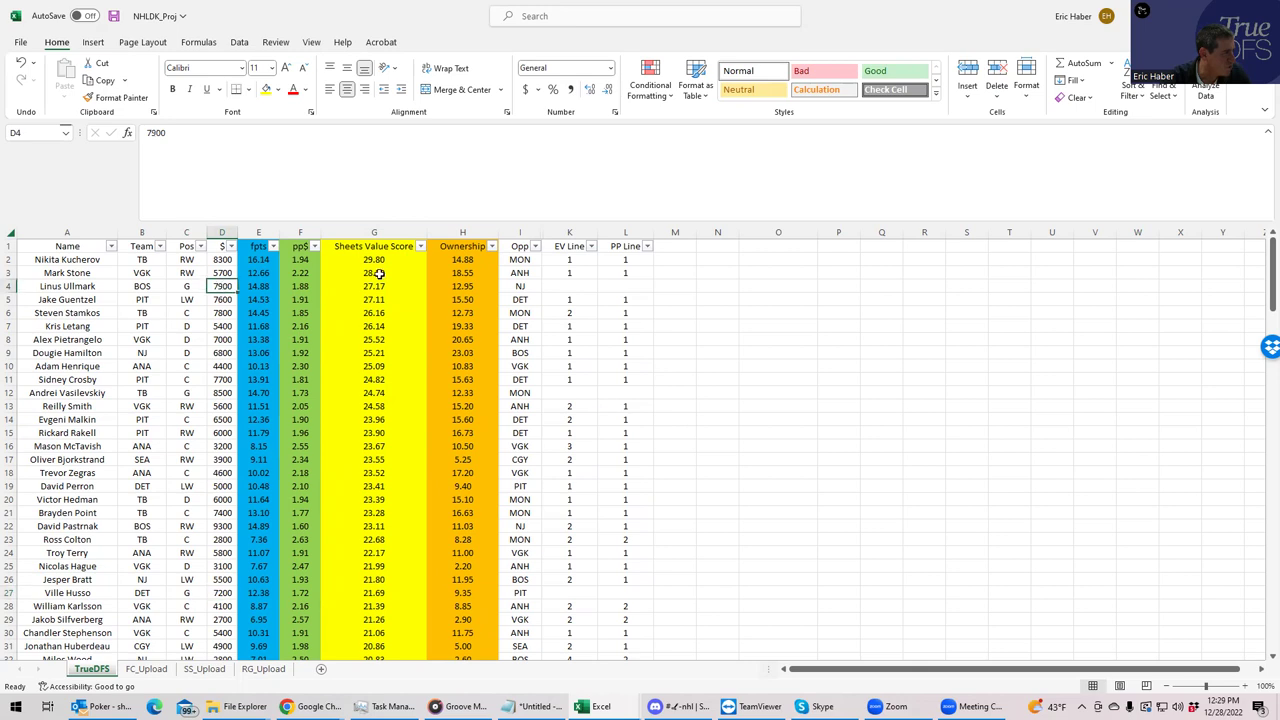
Switch to the DraftKings NHL $60K Top Shelf contest, add BOS goalie L. Ullmark to the lineup, and restore the all-games player list
key(alt+Tab)
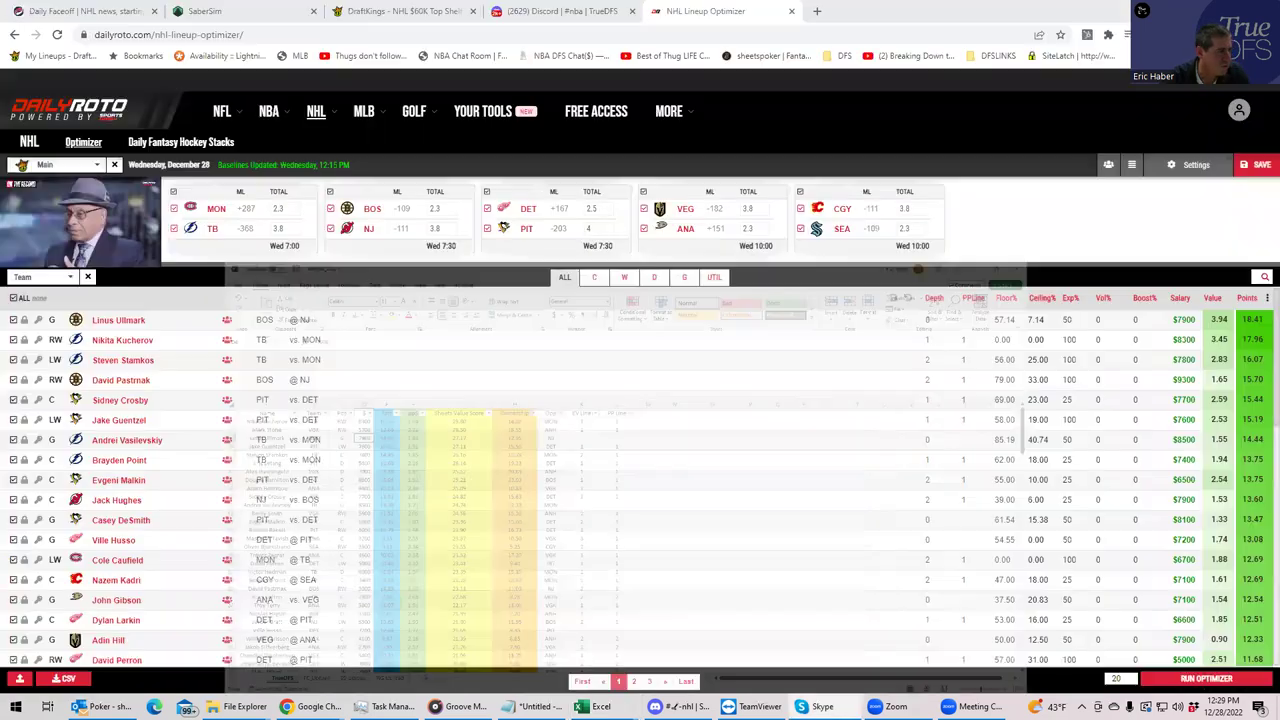
click(410, 11)
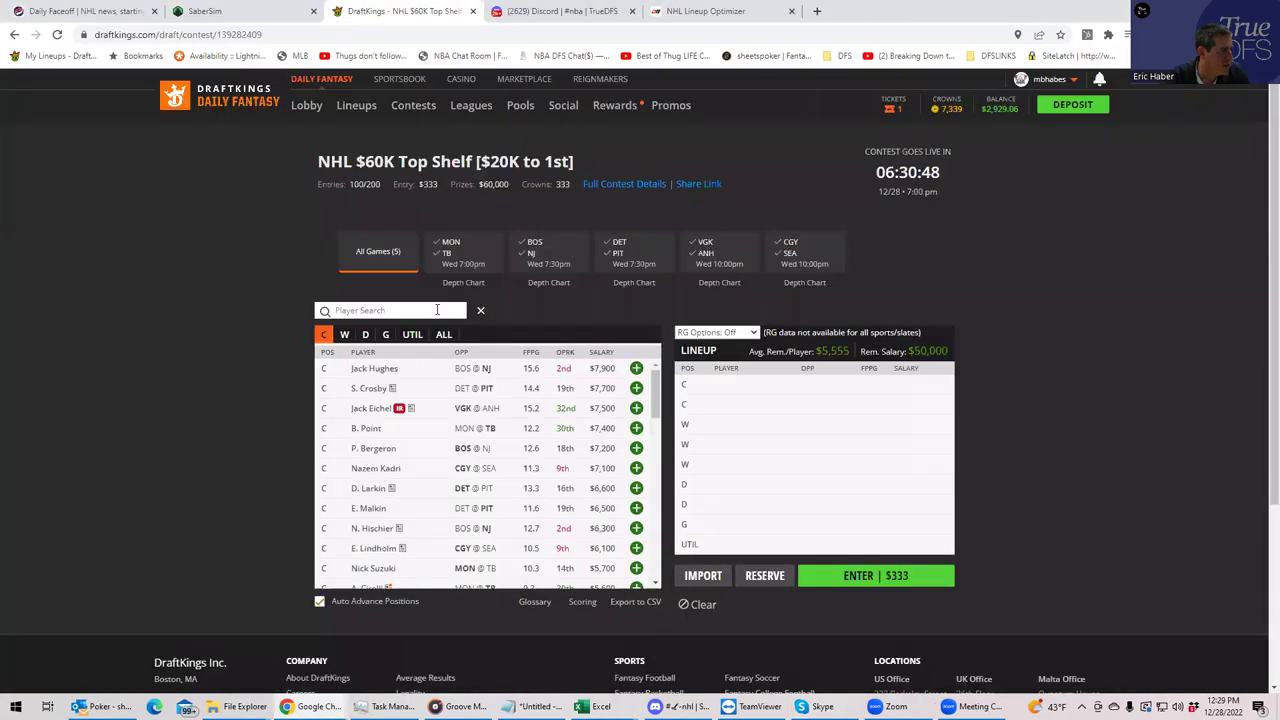
click(386, 335)
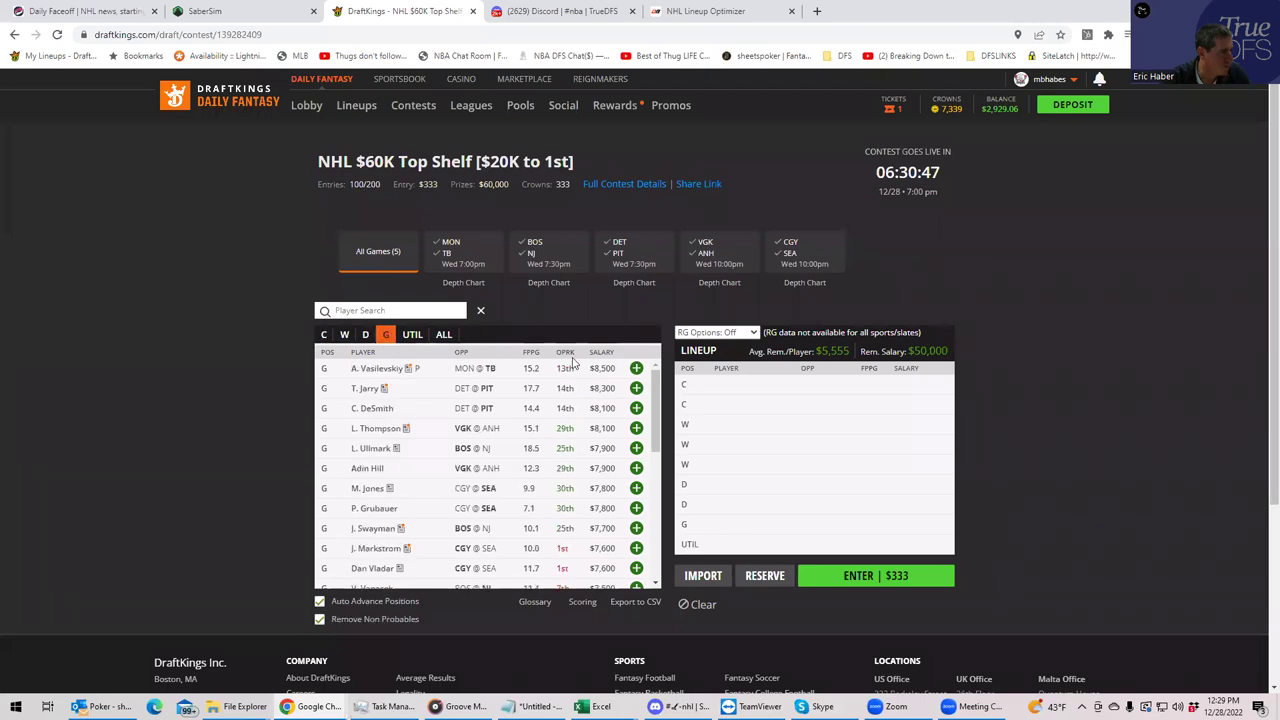
click(540, 258)
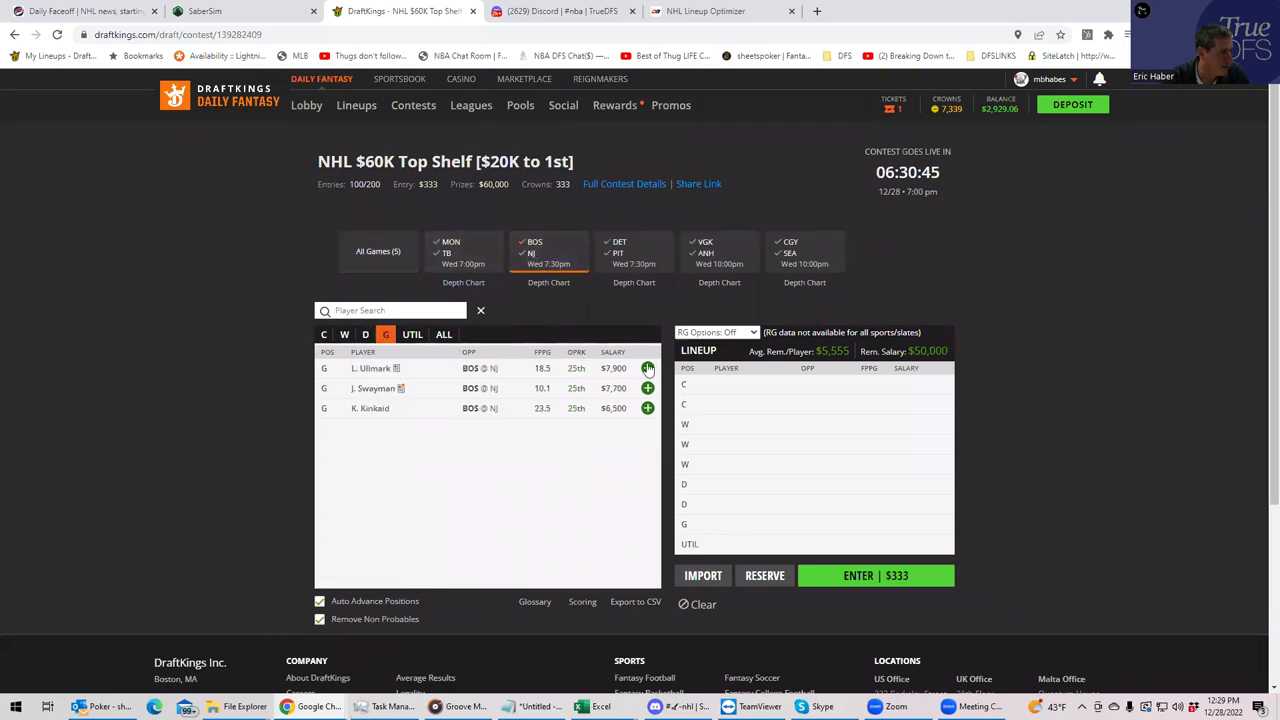
click(637, 368)
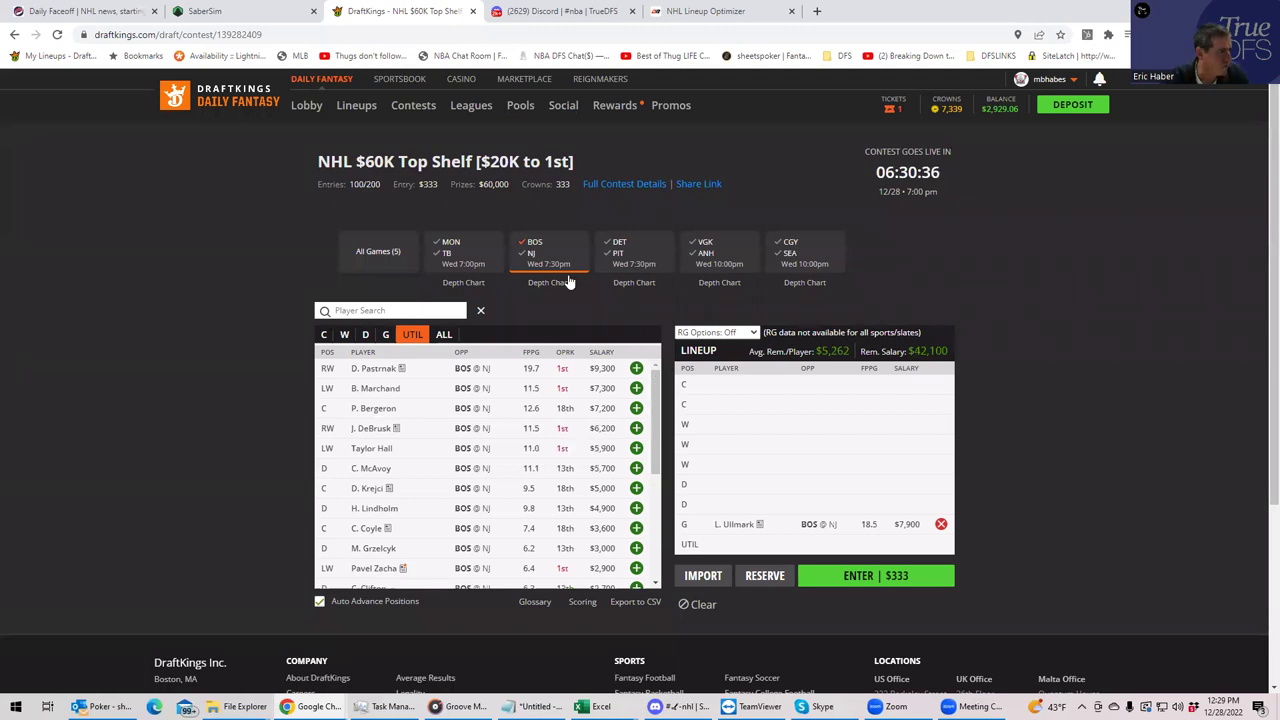
click(536, 248)
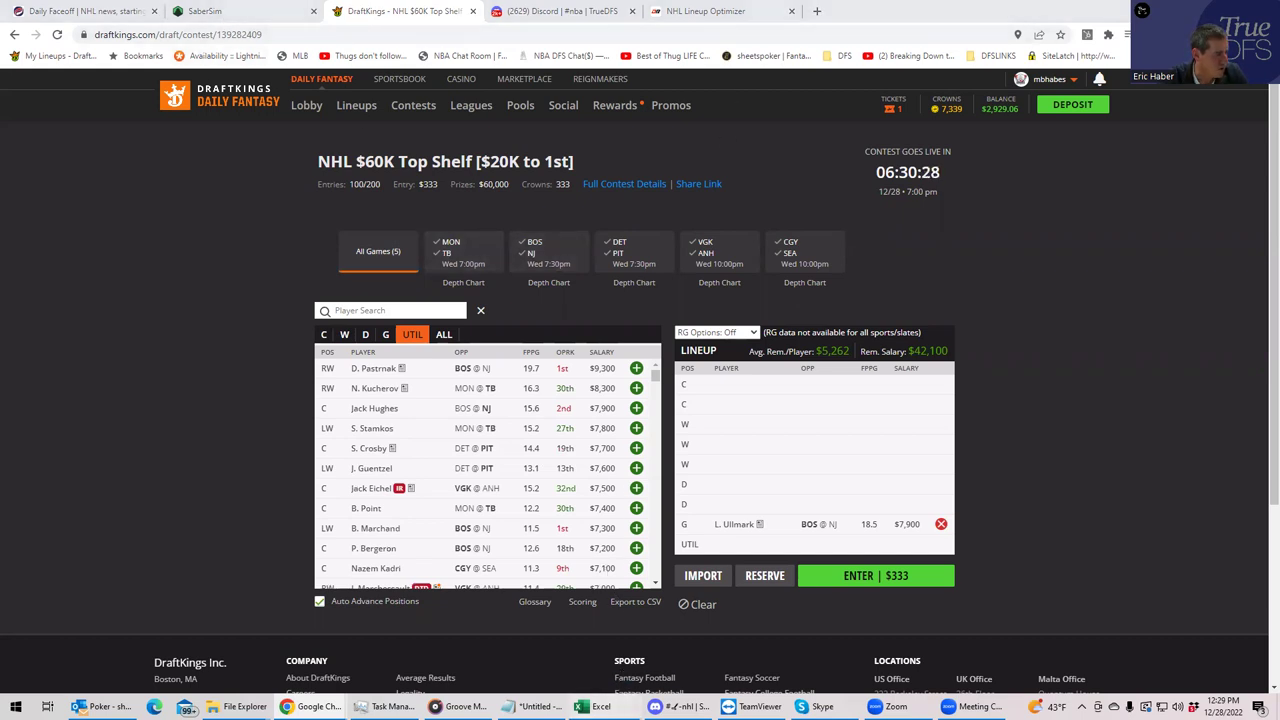
Return to the NHLDK_Proj workbook and examine Guentzel's even-strength and power-play lines plus the salaries of Letang, Crosby and Malkin
right_click(592, 706)
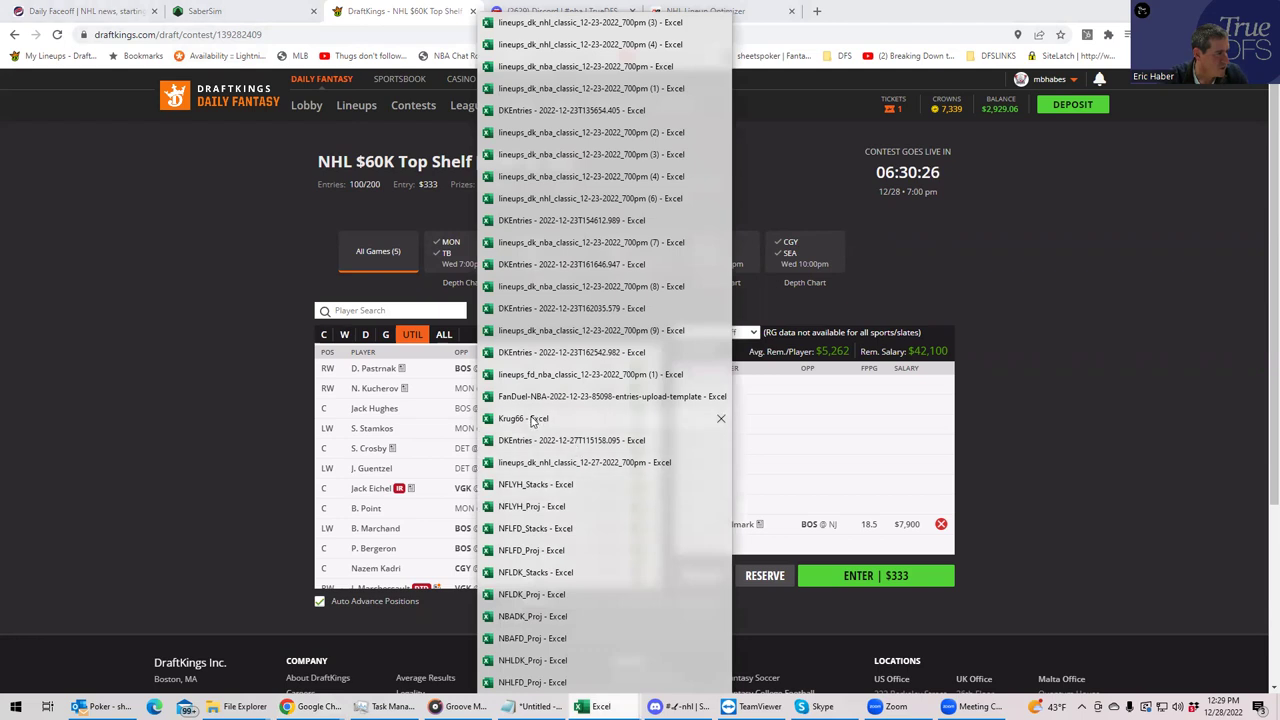
click(540, 660)
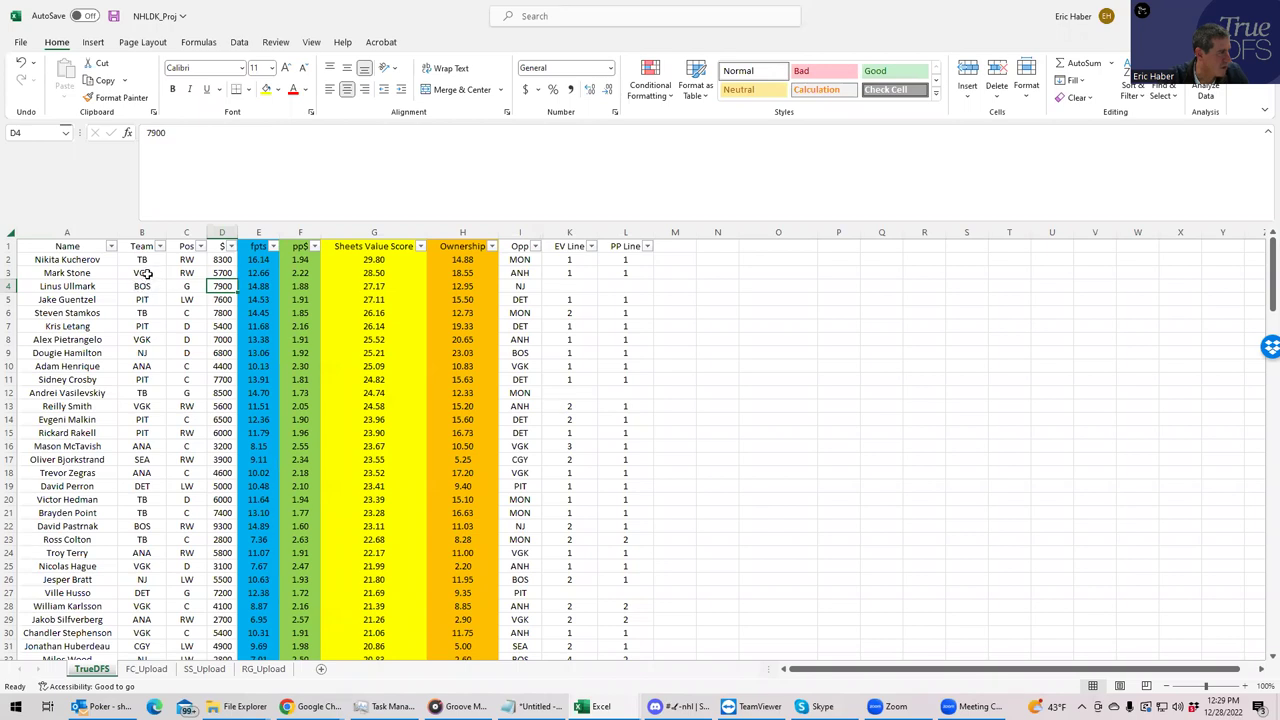
click(151, 299)
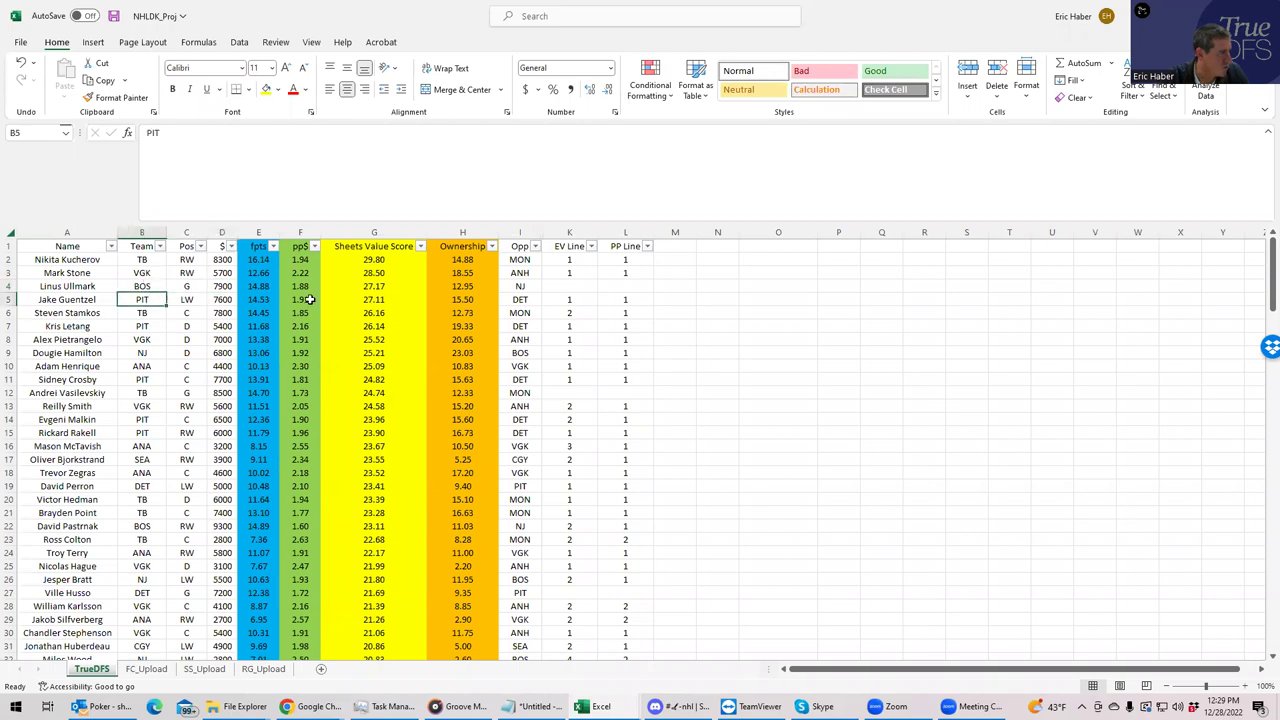
click(562, 300)
click(617, 300)
click(216, 327)
click(222, 377)
click(221, 419)
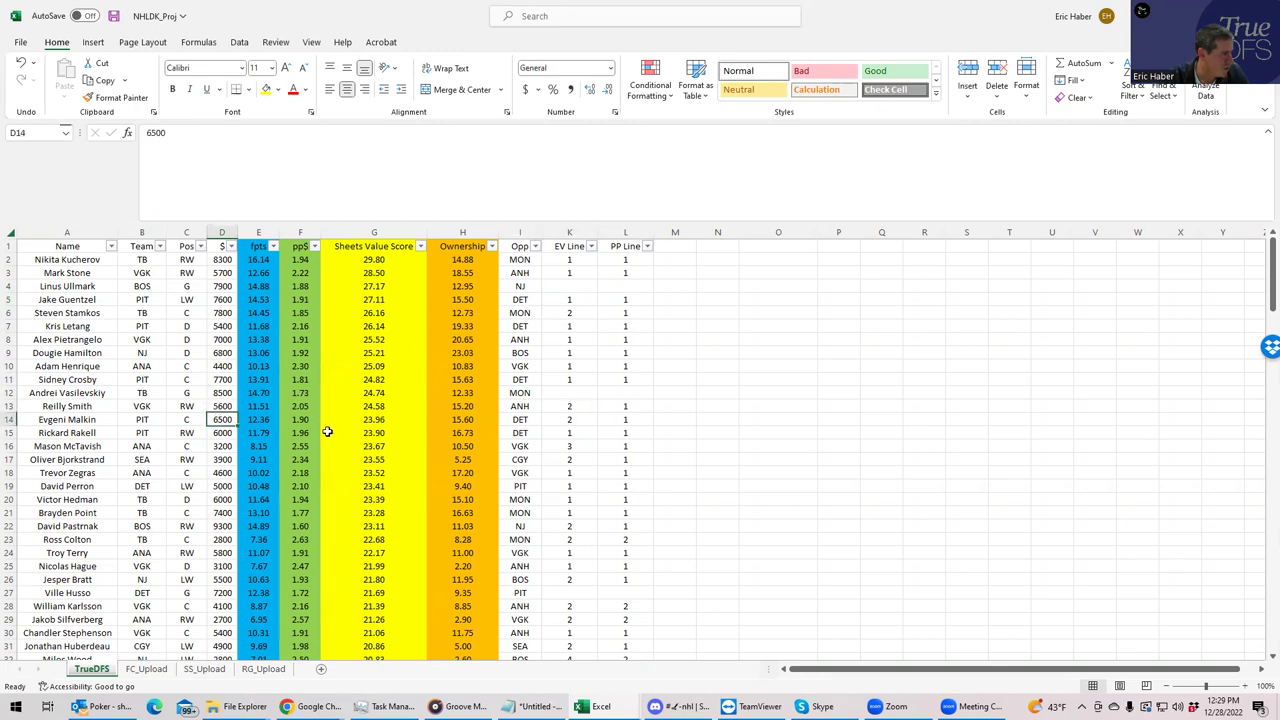
Check Rickard Rakell's even-strength line, and switch to the DraftKings contest with the player pool limited to Pittsburgh
click(569, 435)
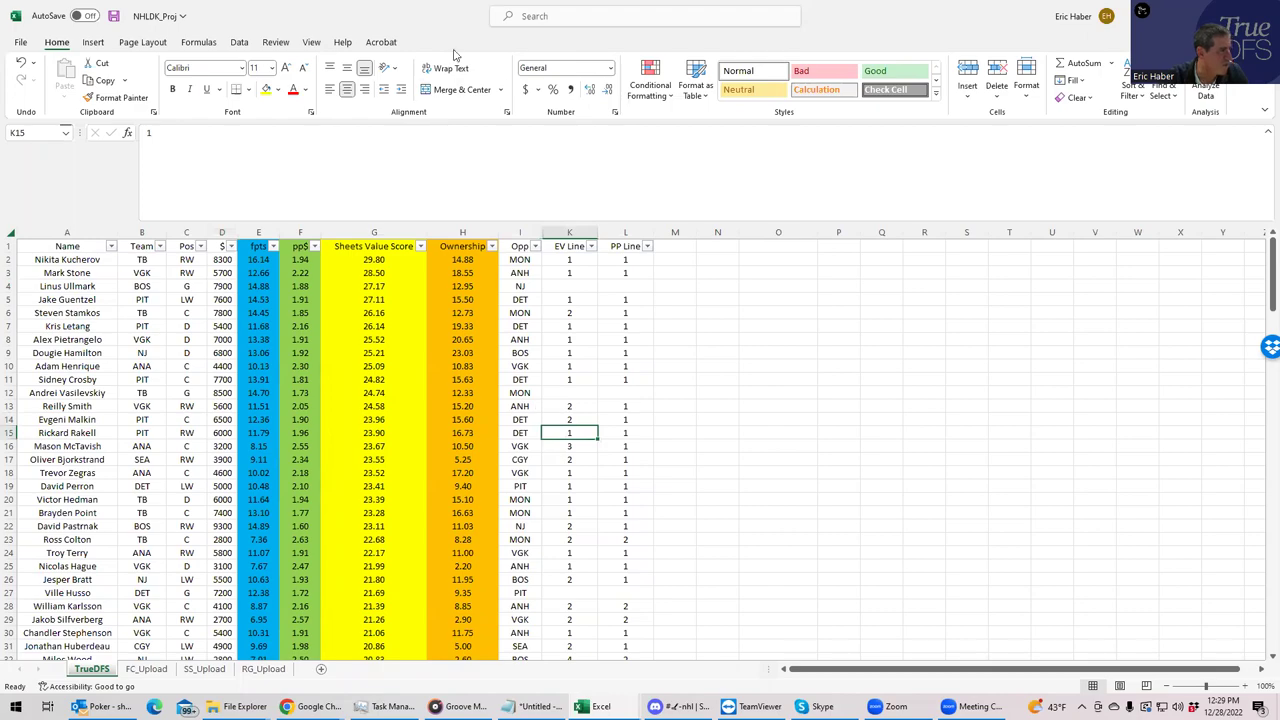
key(alt+Tab)
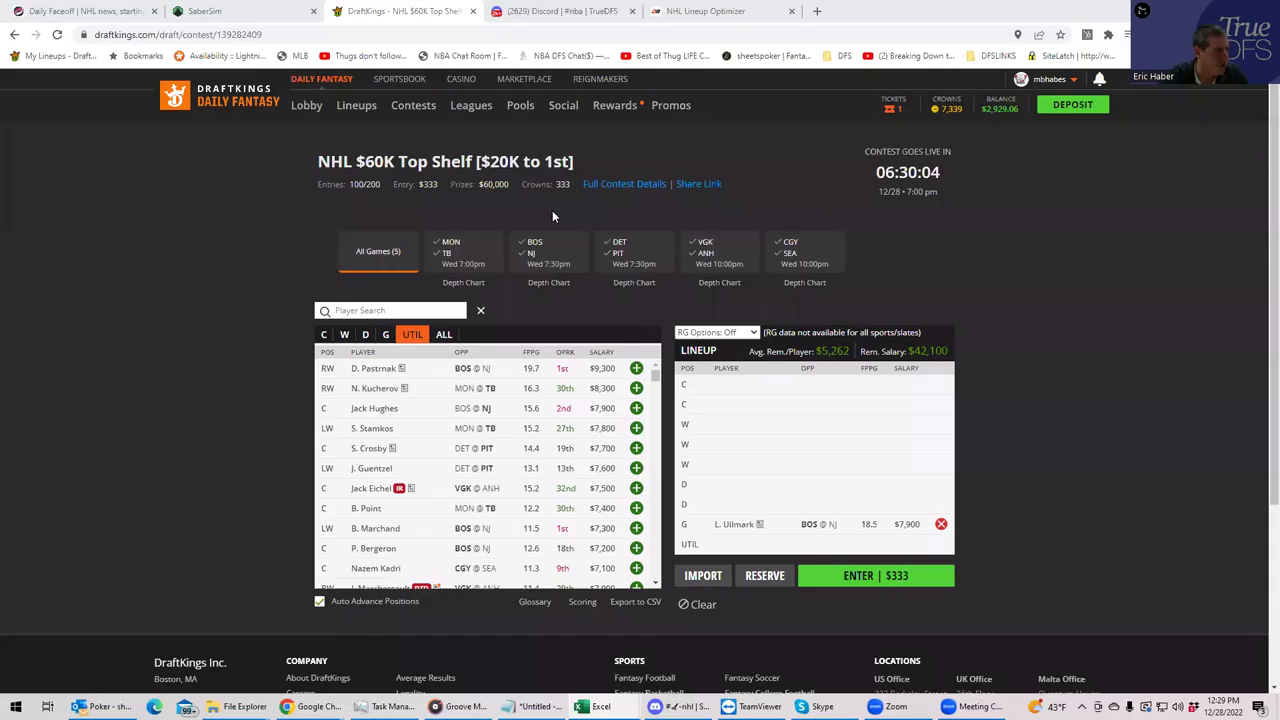
click(622, 257)
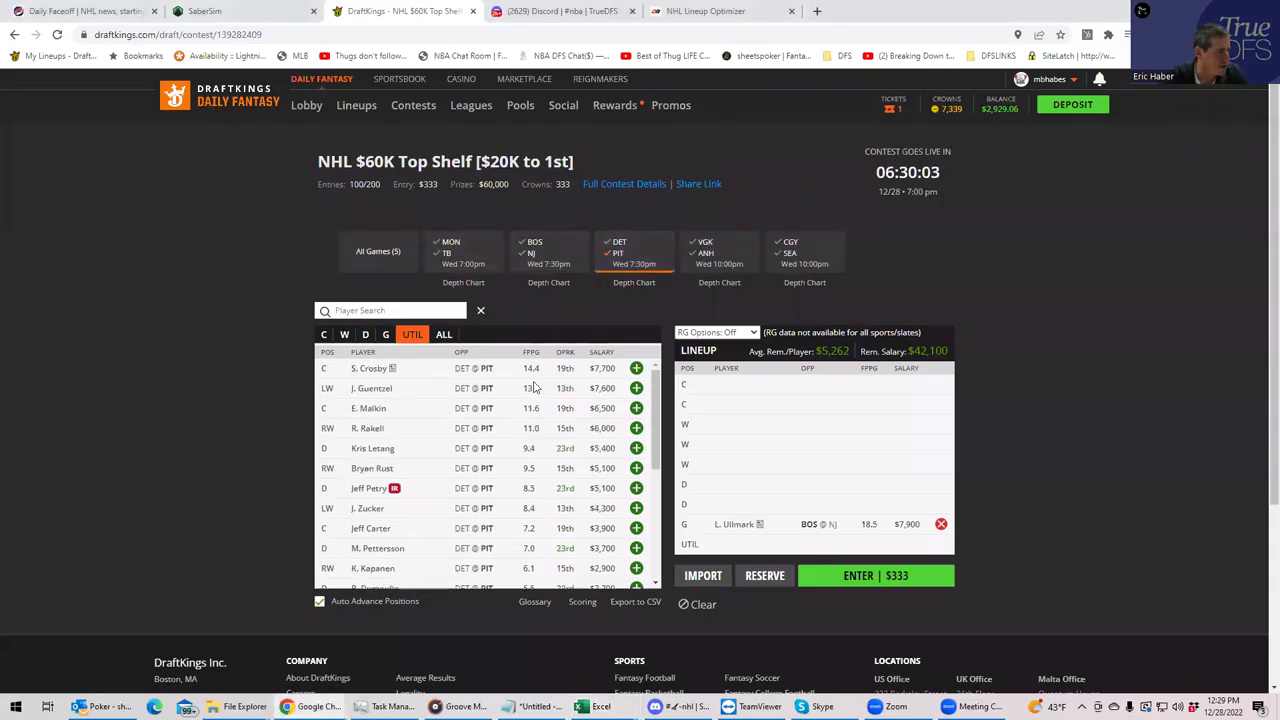
Add Pittsburgh's S. Crosby to a center slot of the lineup, leaving the UTIL slot free
click(636, 368)
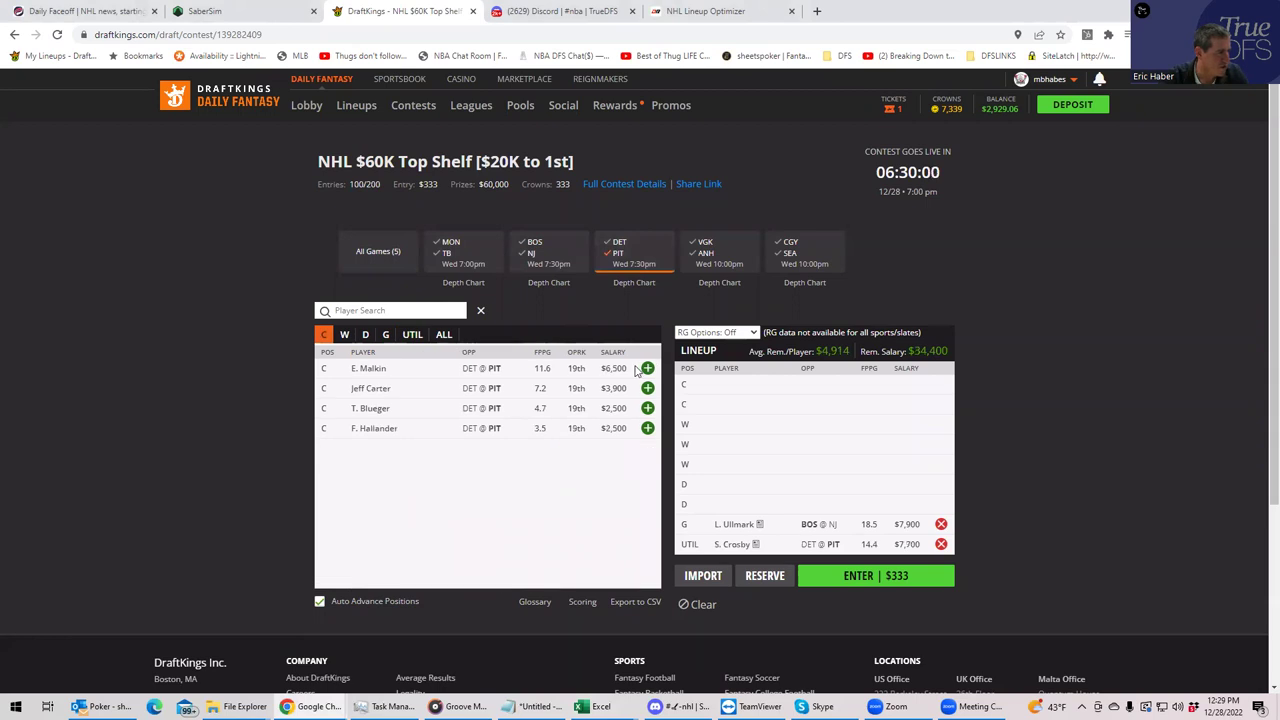
click(940, 544)
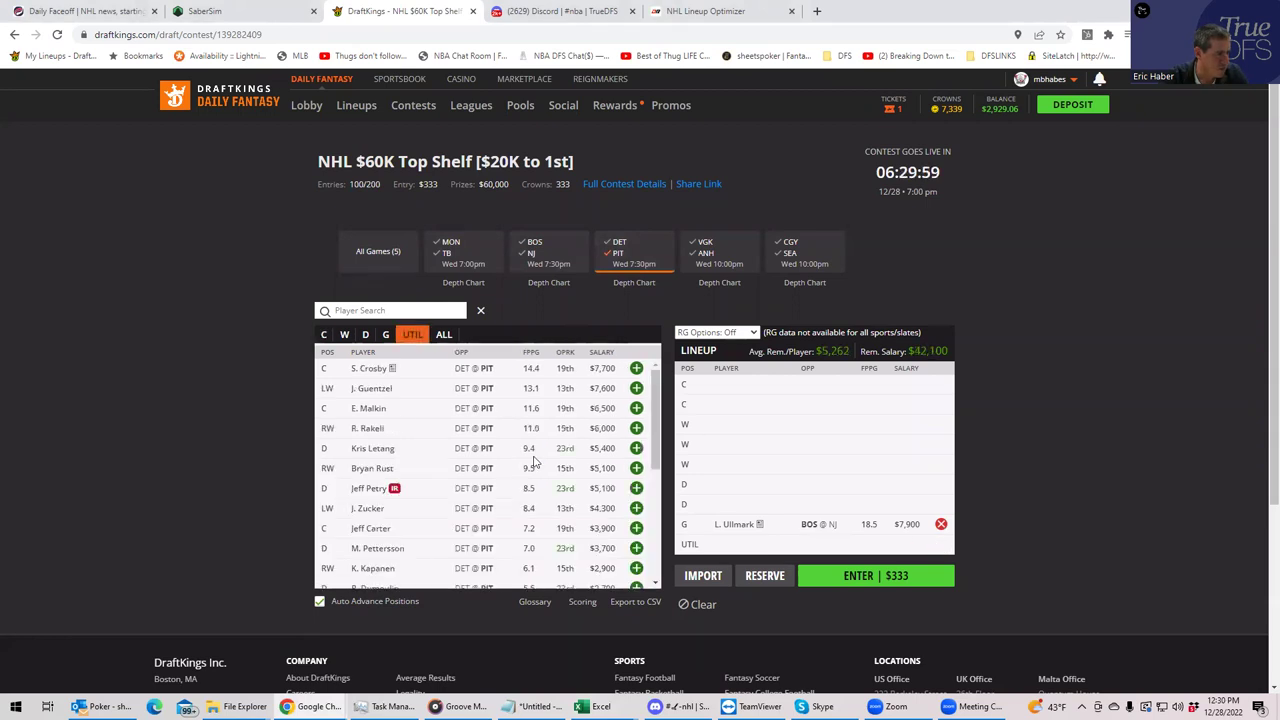
click(326, 337)
click(648, 368)
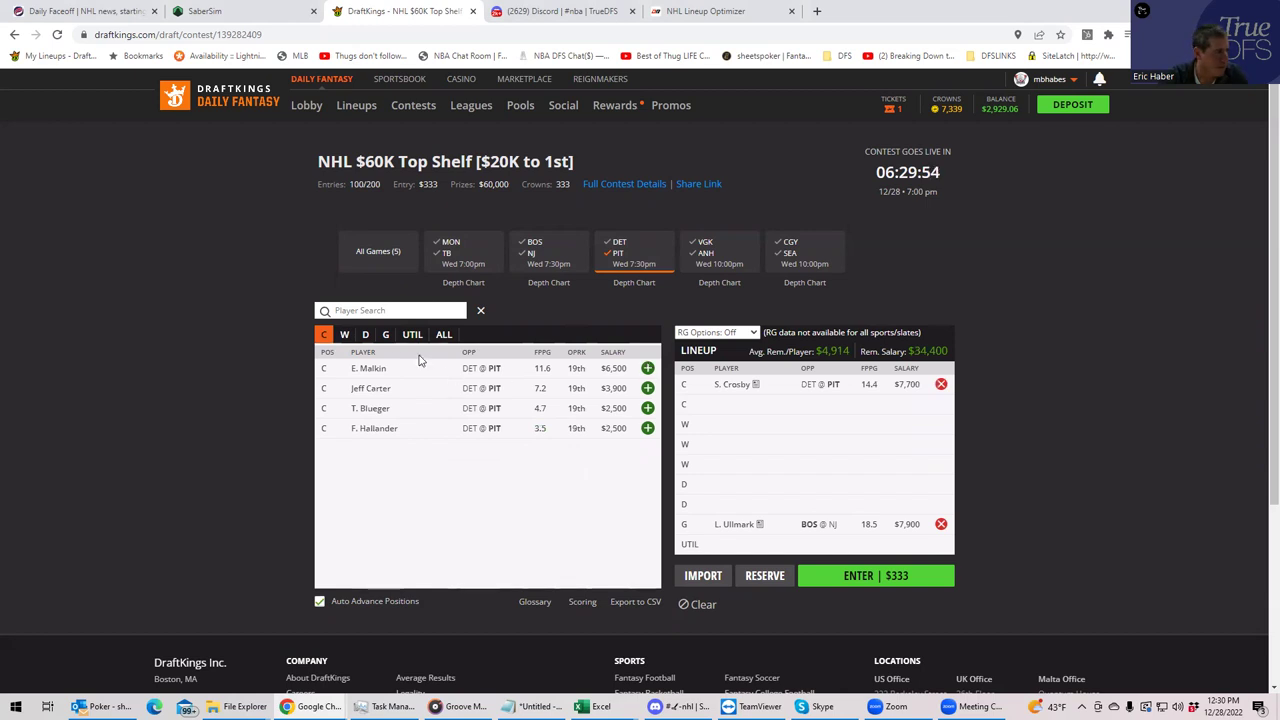
Add Pittsburgh's Kris Letang at D, J. Guentzel at W and E. Malkin at C to the lineup
click(367, 337)
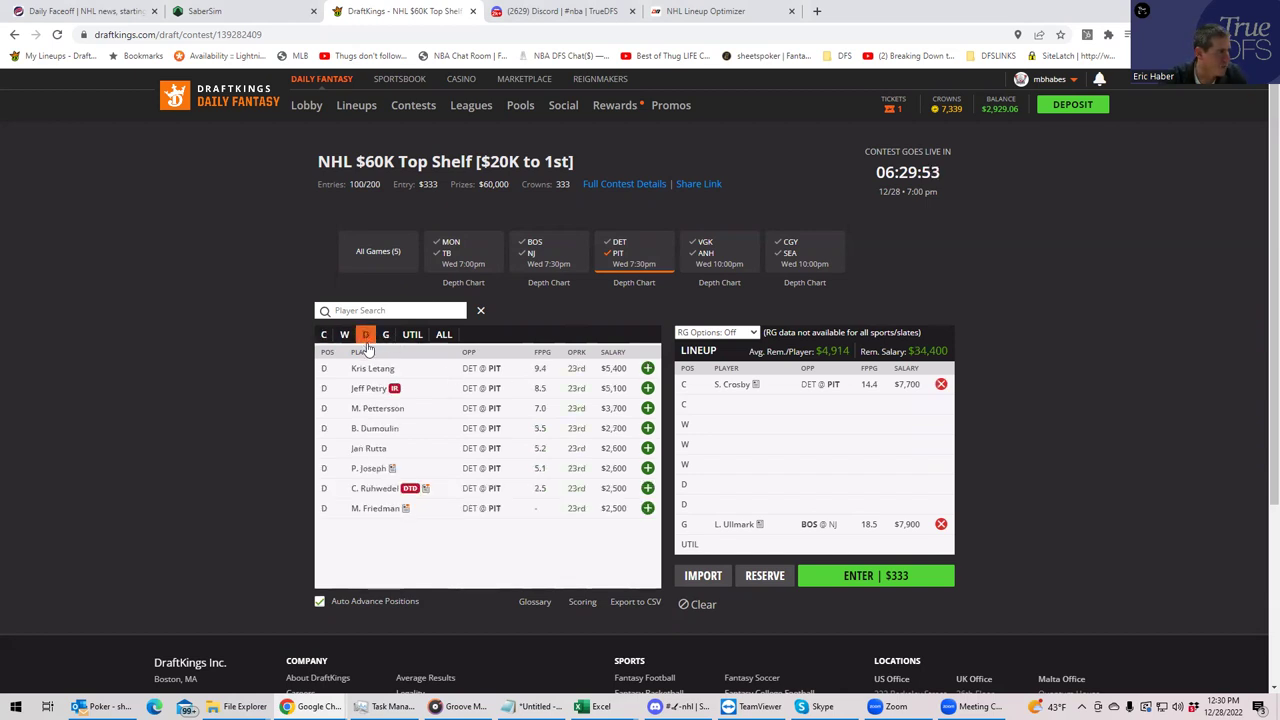
click(648, 368)
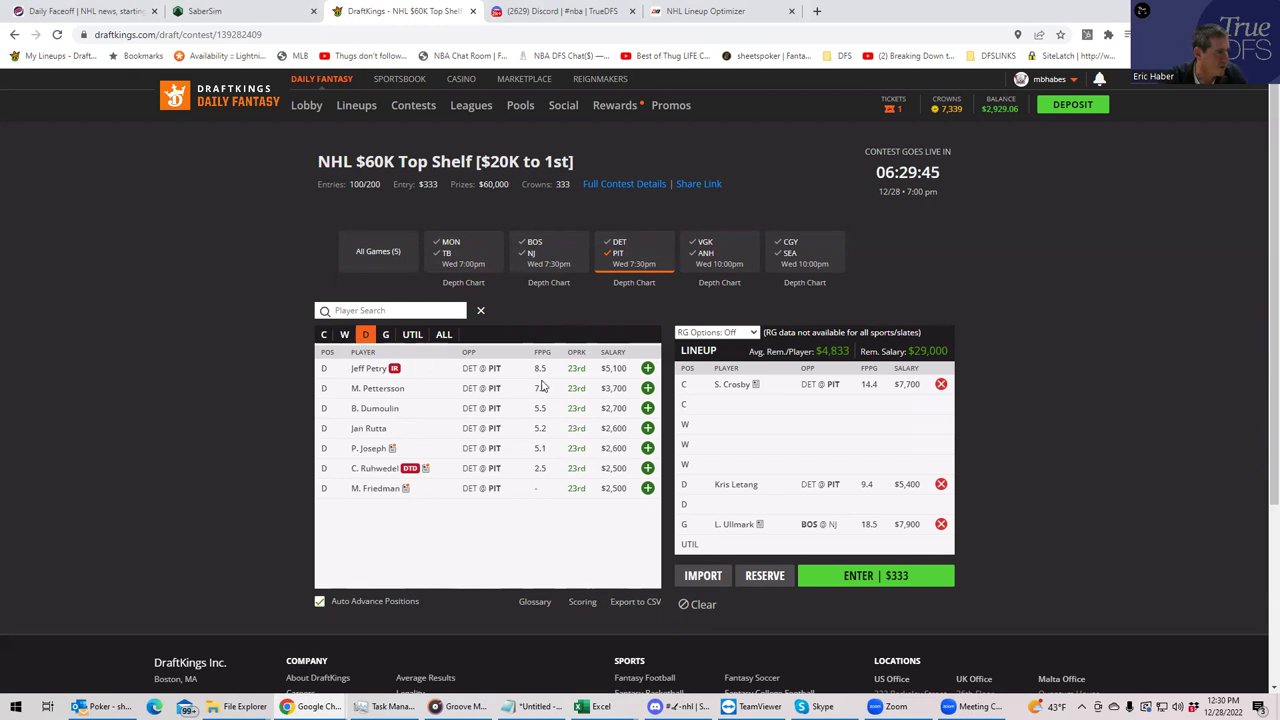
click(345, 336)
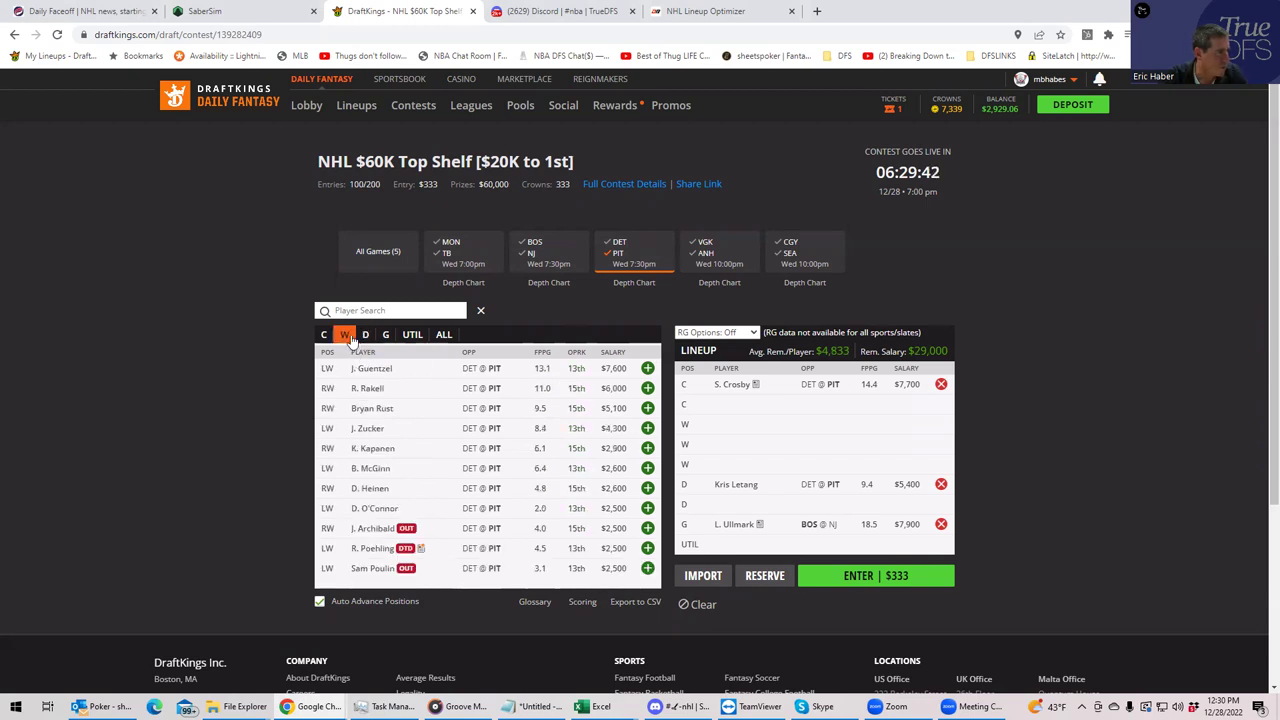
click(648, 368)
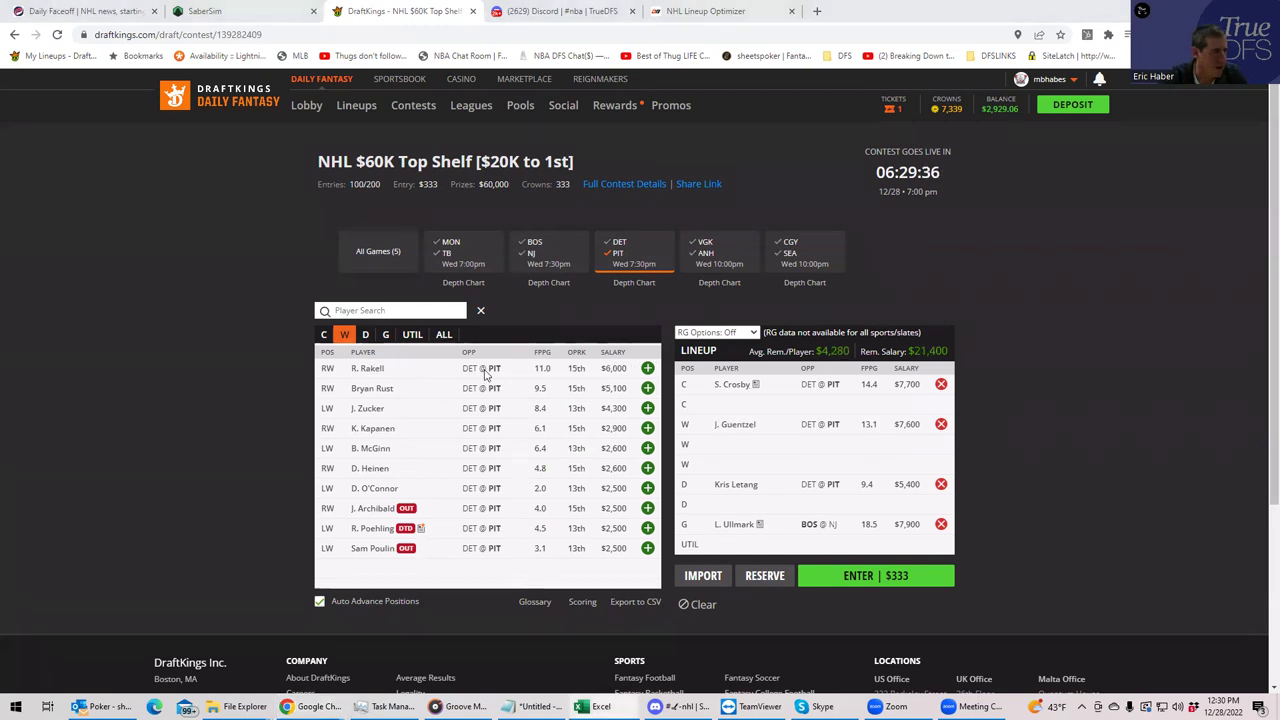
click(323, 335)
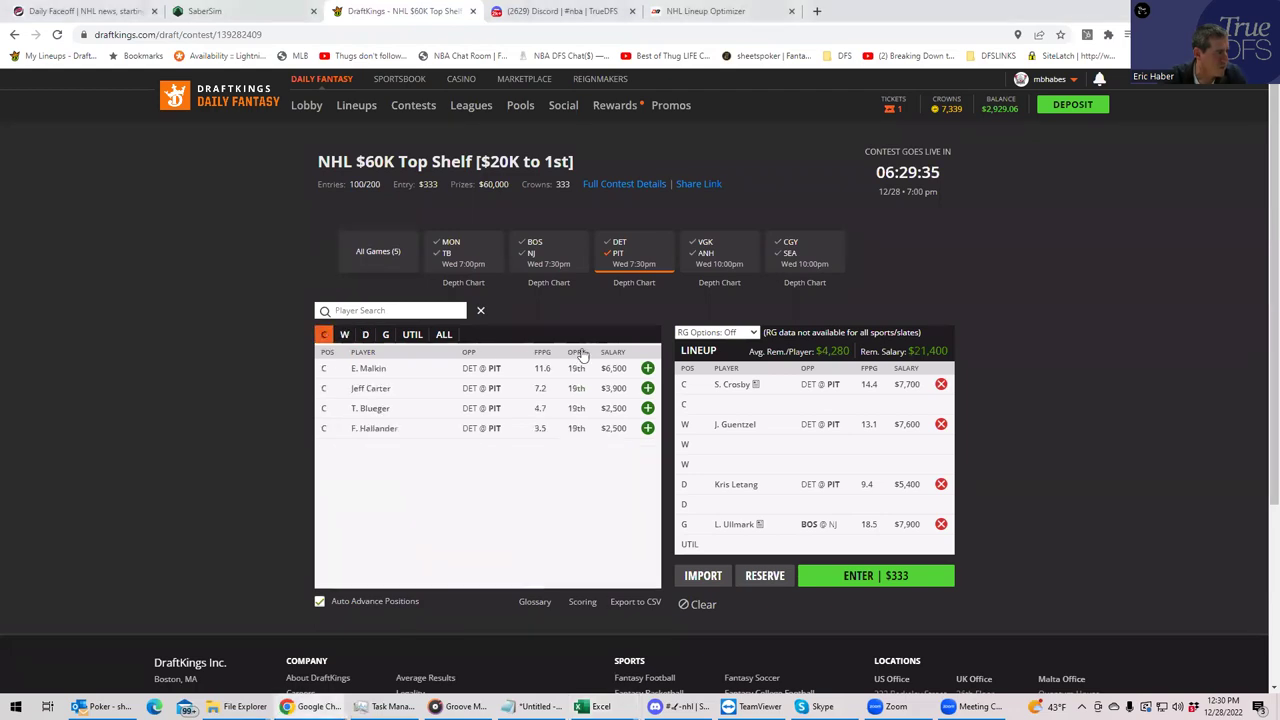
click(648, 368)
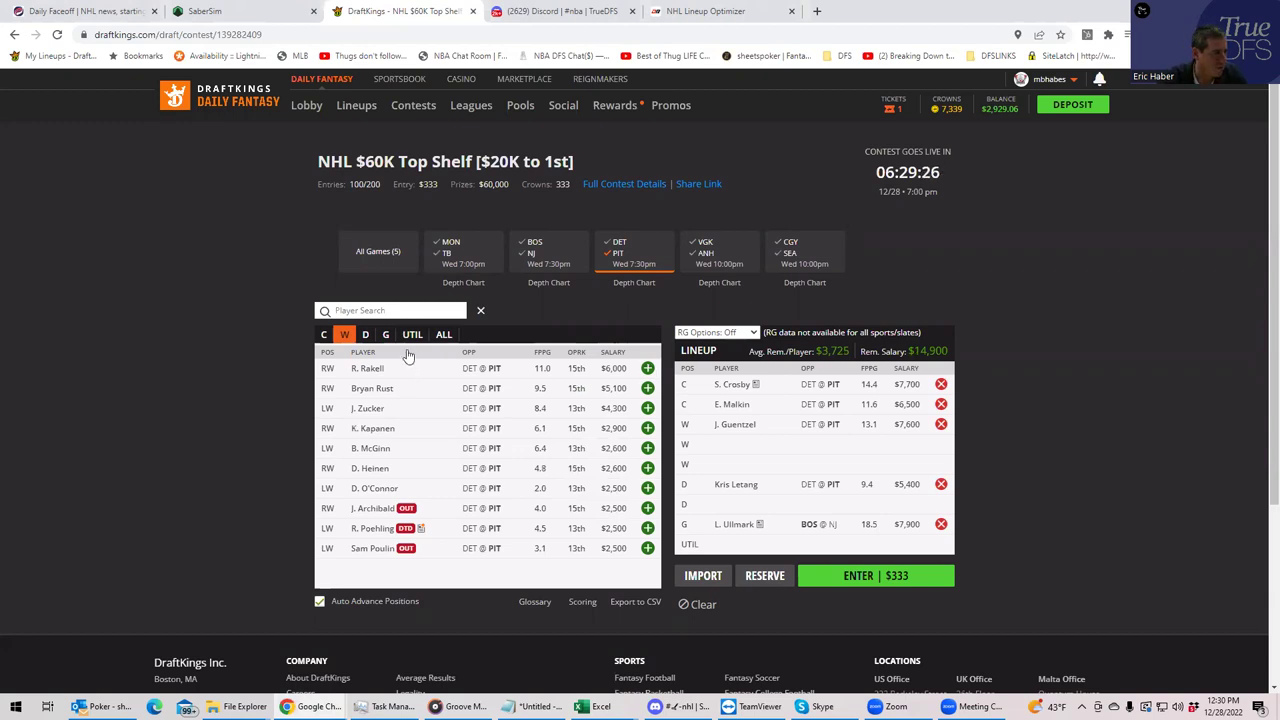
click(617, 258)
click(444, 334)
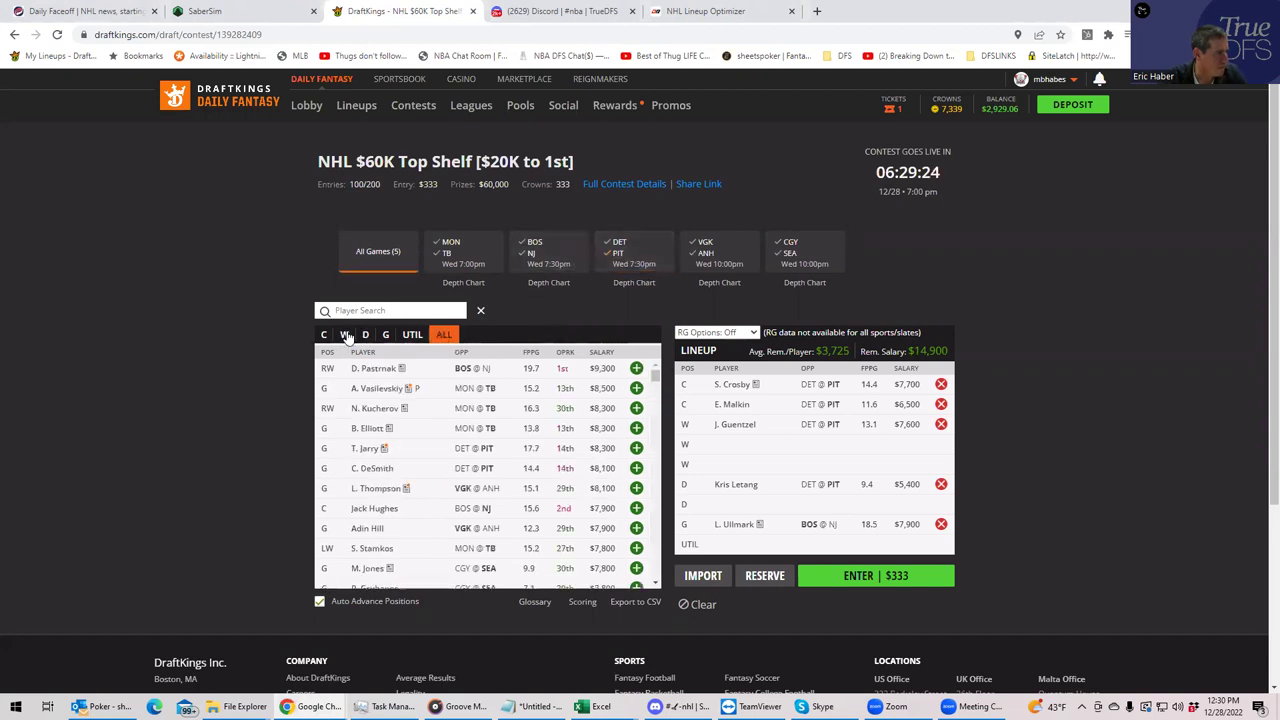
click(346, 335)
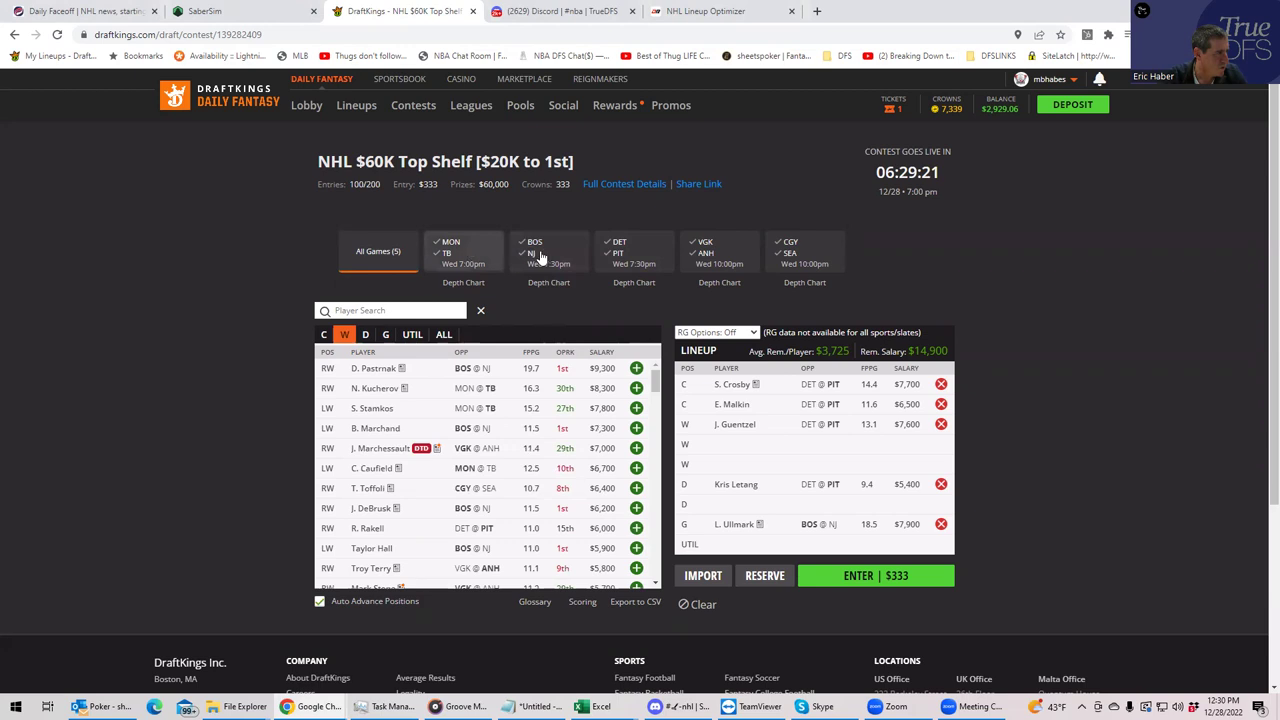
click(620, 252)
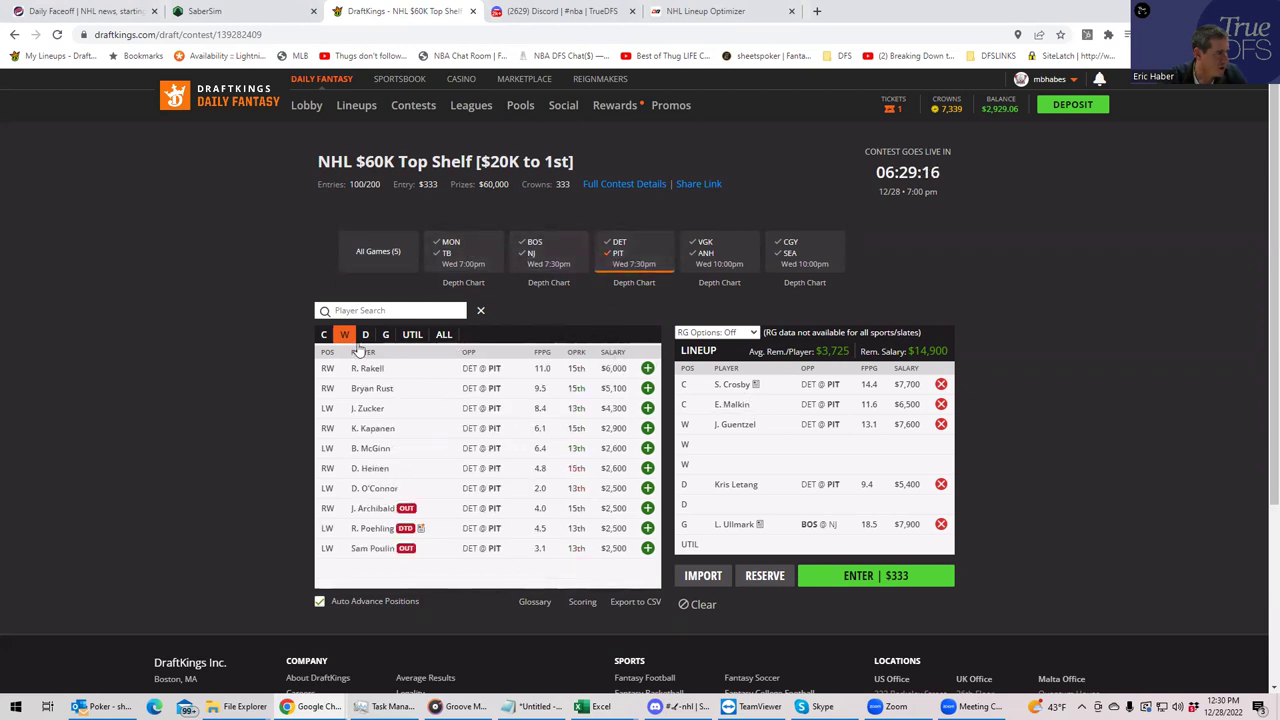
Search the Pittsburgh players for "ra" and add R. Rakell to the lineup as a winger
click(360, 310)
text(ra)
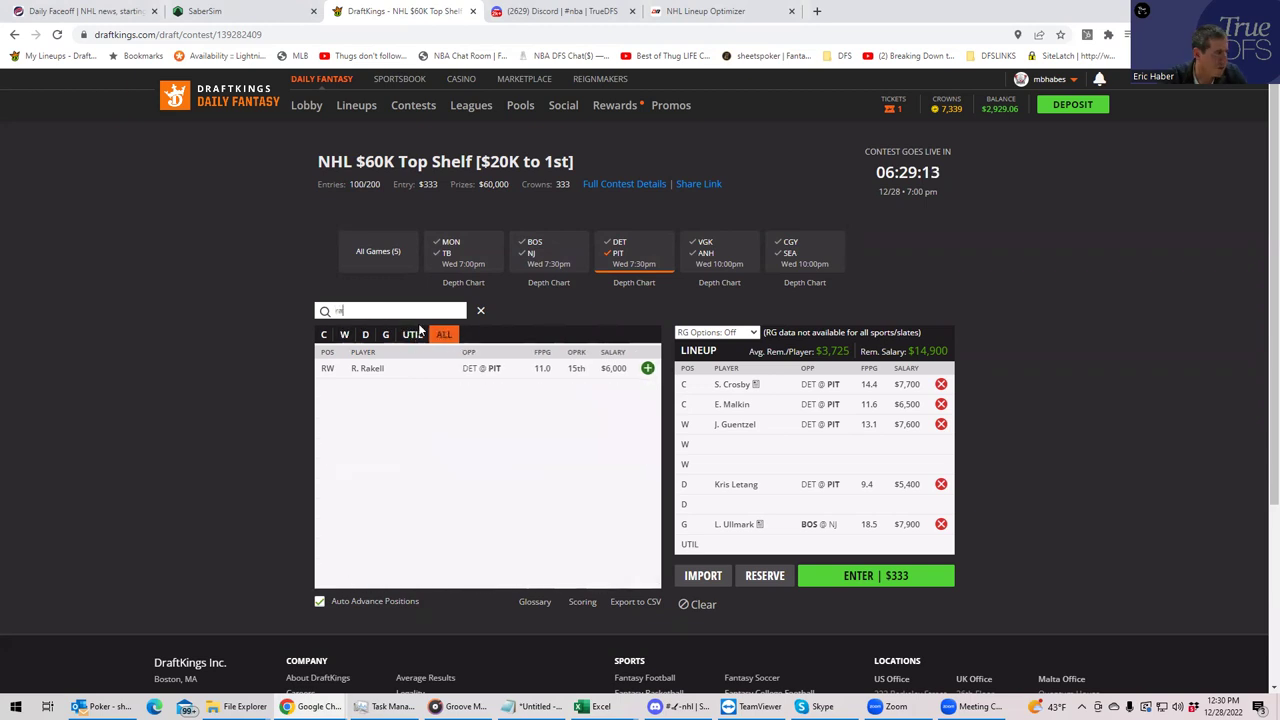
click(648, 368)
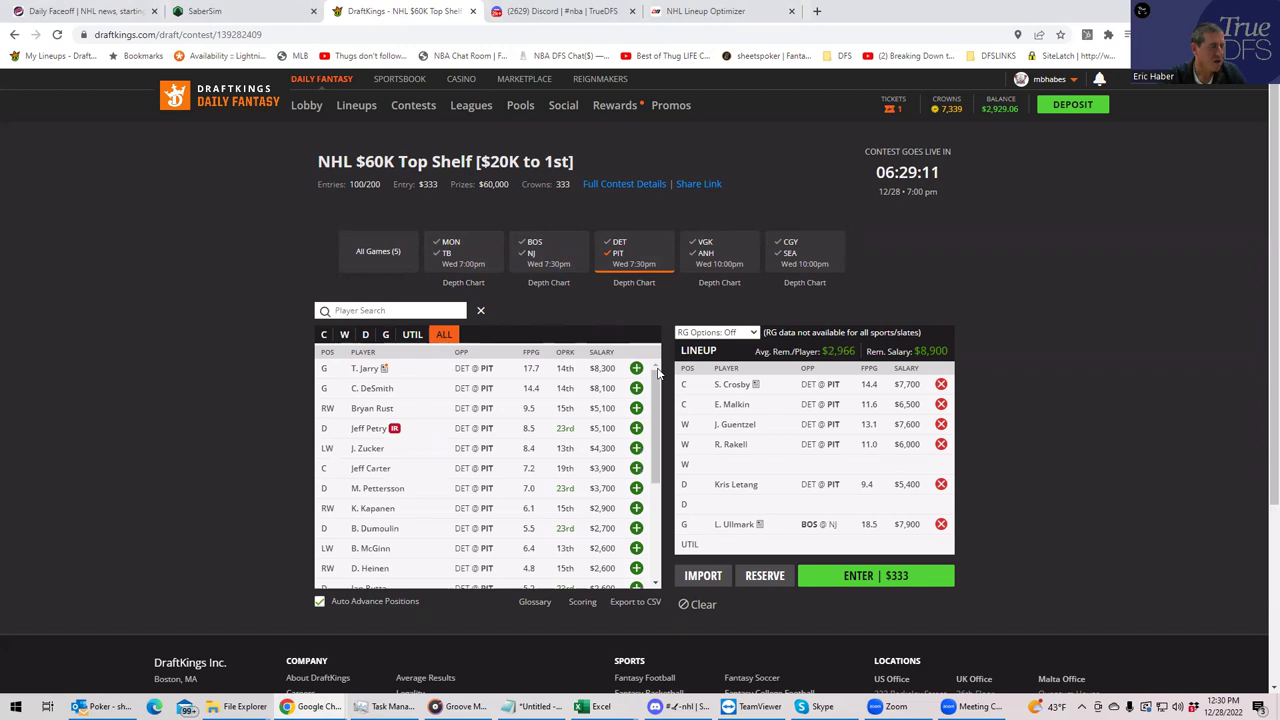